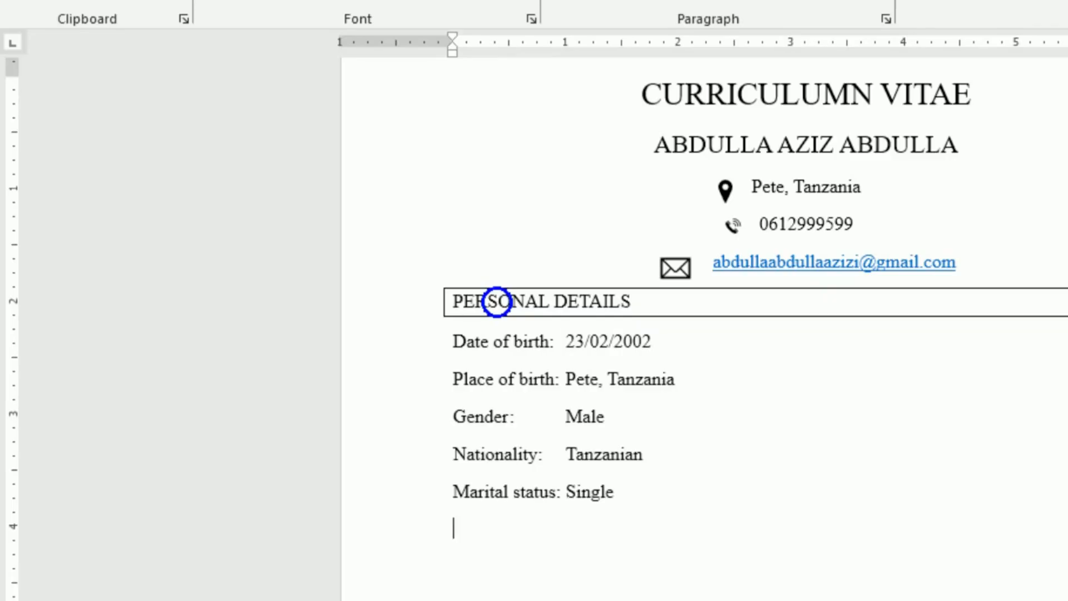
- Add the heading "CAREER OBJECTIVE" on a new unindented line below Marital status and apply all borders to it
left_click(637, 498)
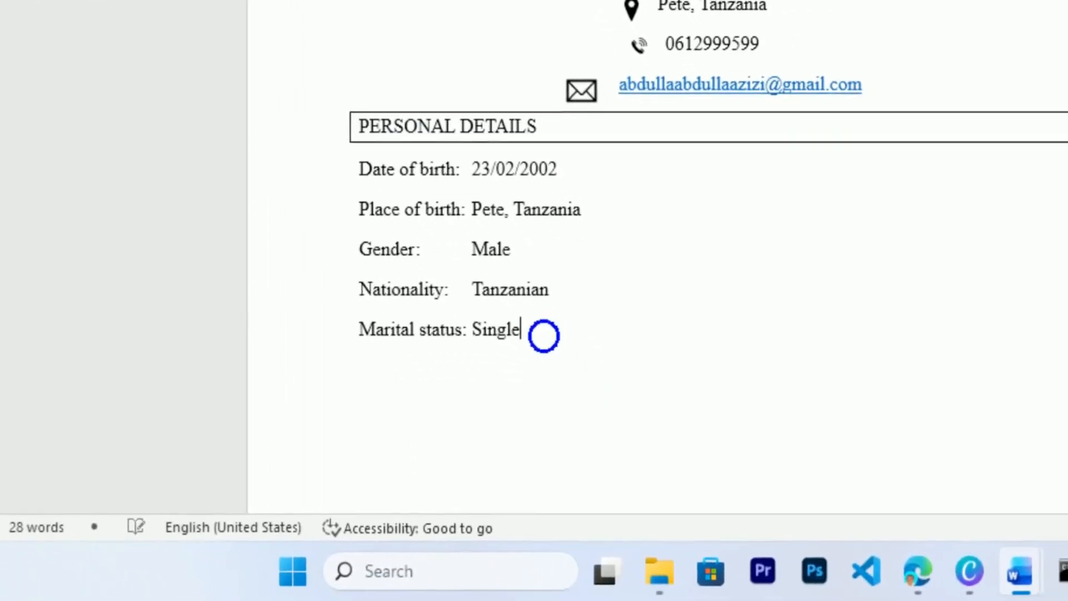
key("Return")
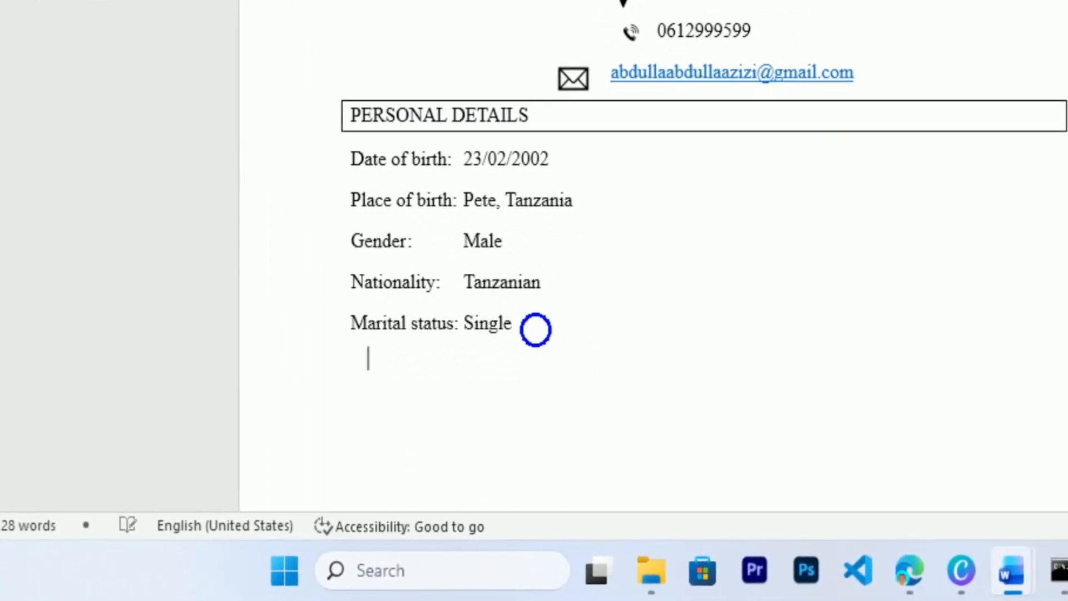
key("BackSpace")
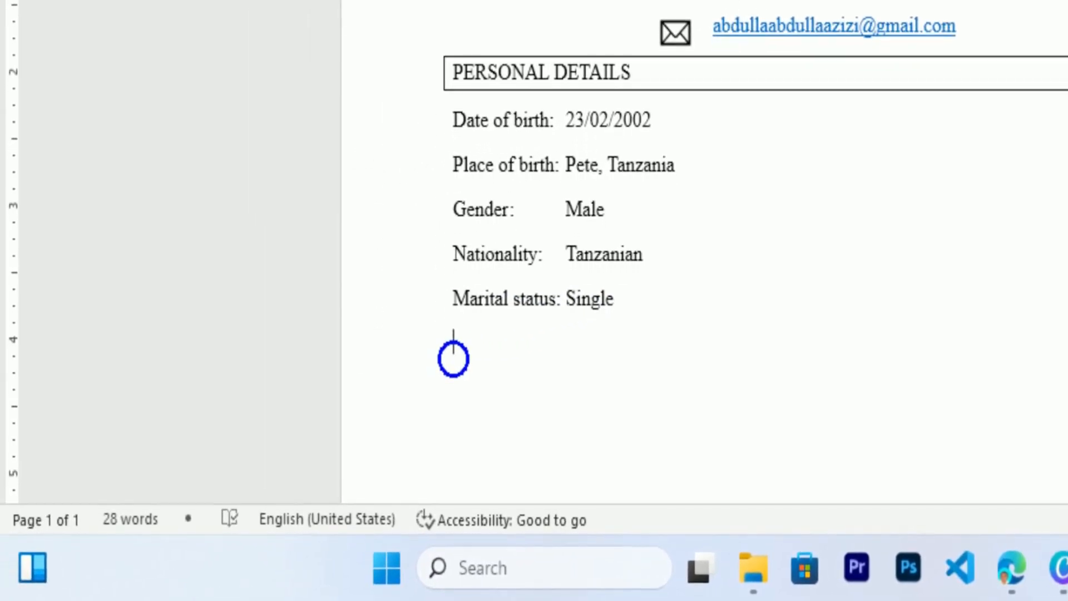
type("CAREER")
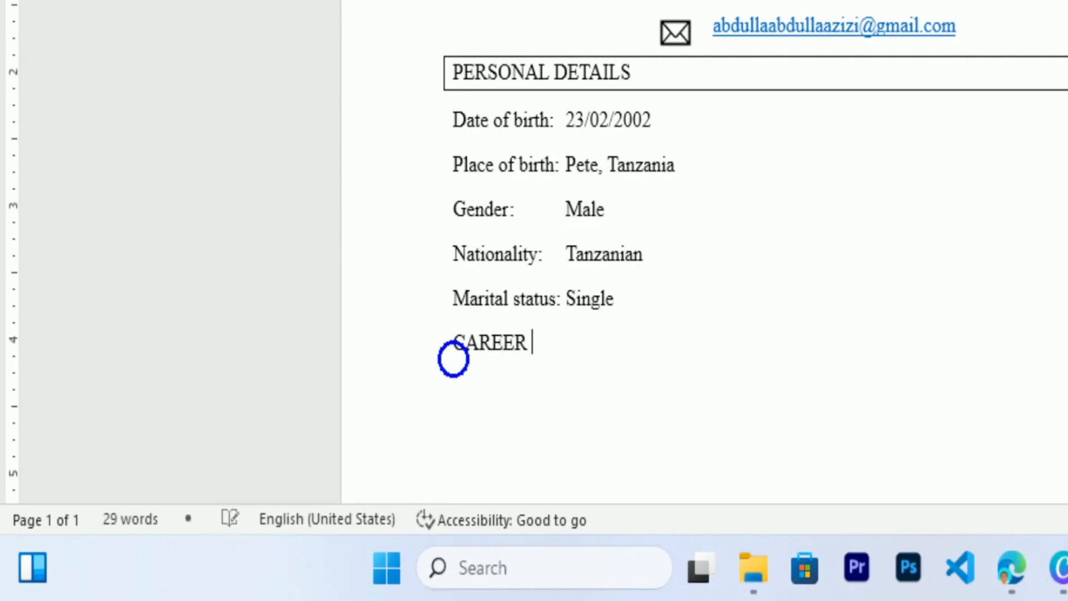
type(" OBJECTI")
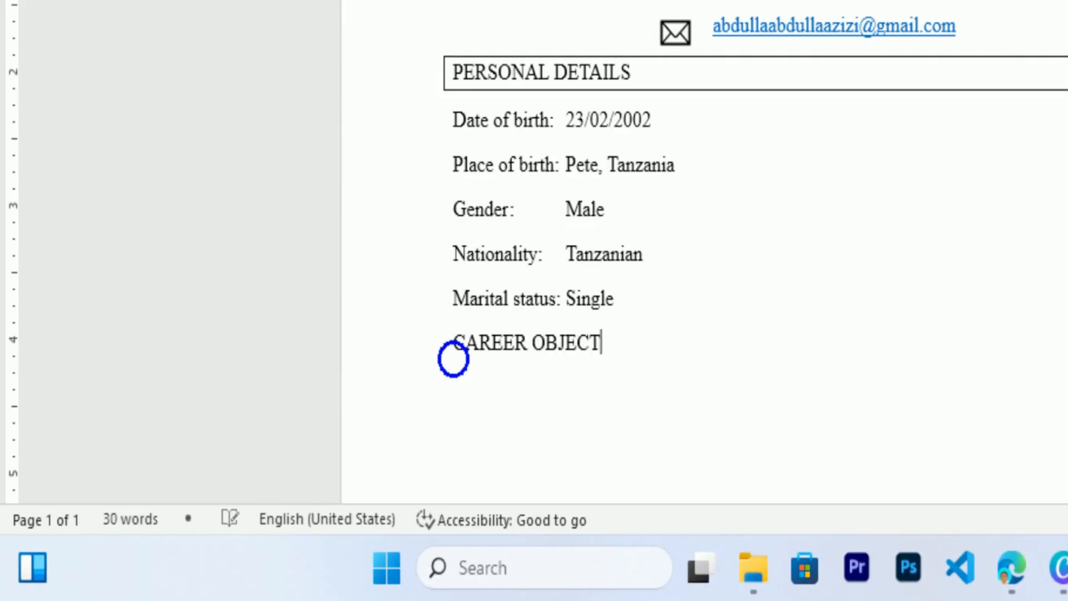
type("VE")
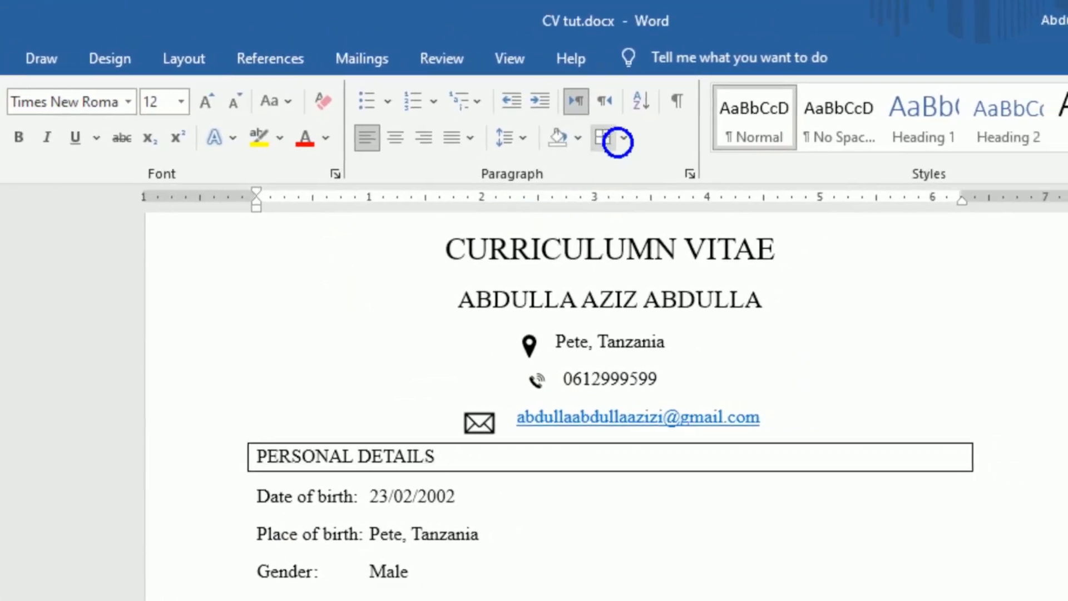
left_click(618, 140)
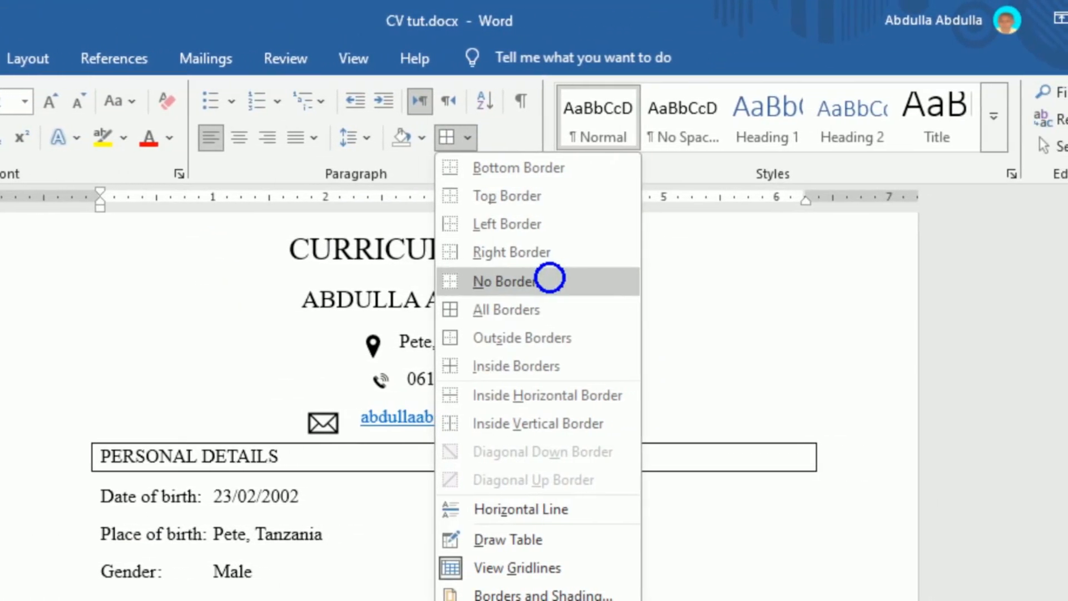
left_click(536, 307)
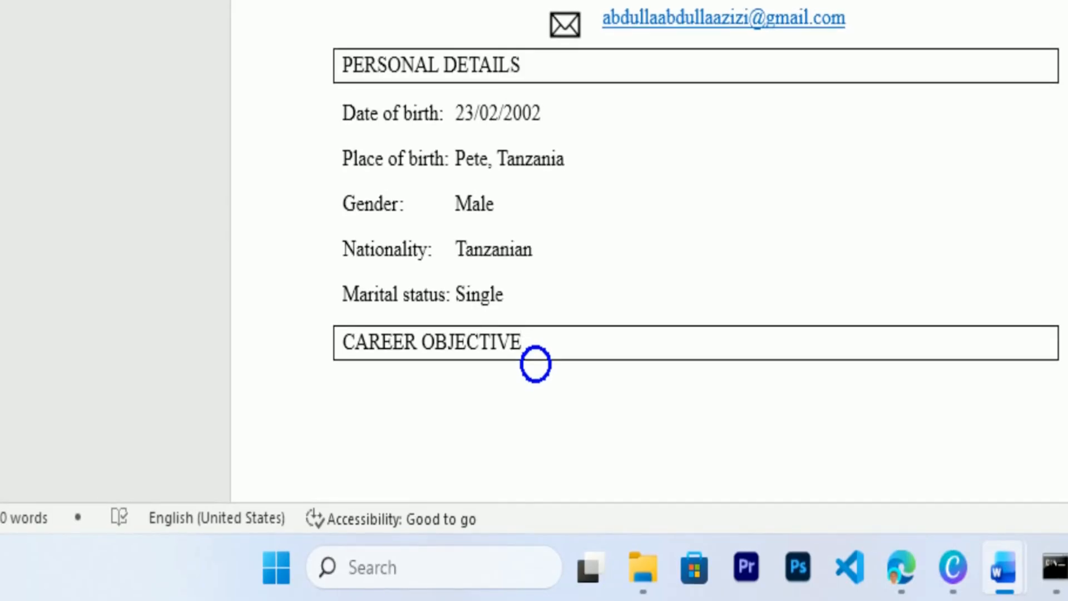
- Begin the paragraph under the CAREER OBJECTIVE heading with "A hard working and motivated individual seeking an opportunity"
left_click(411, 387)
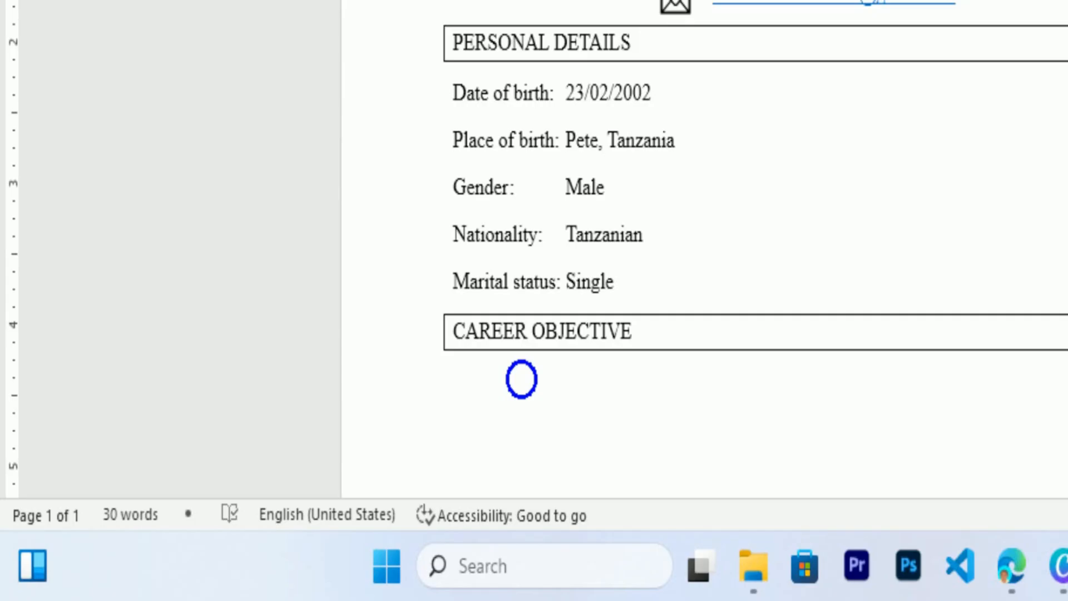
type("A hard")
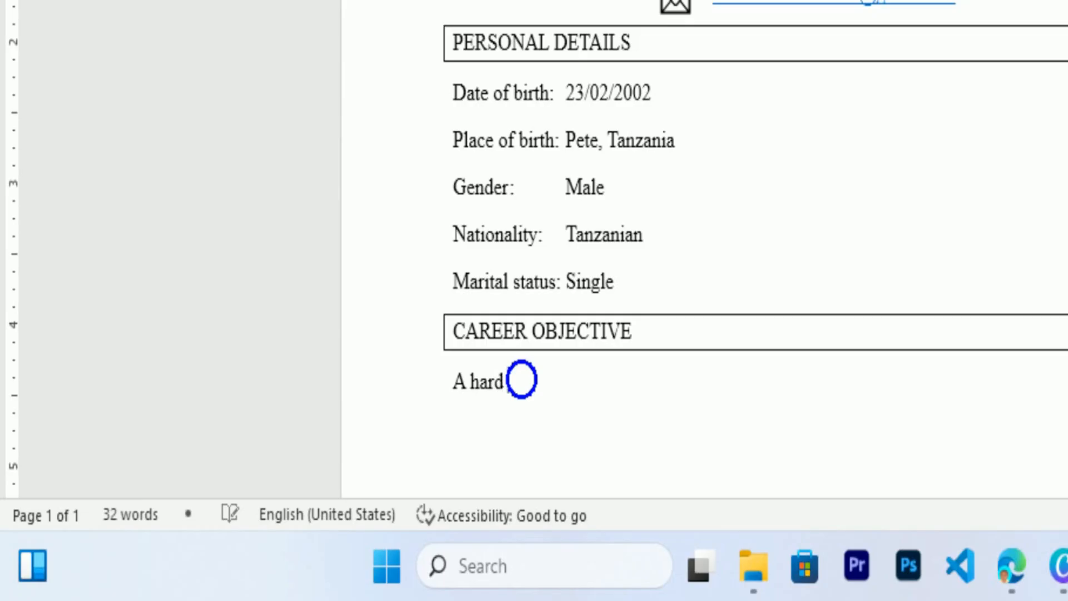
type(" working")
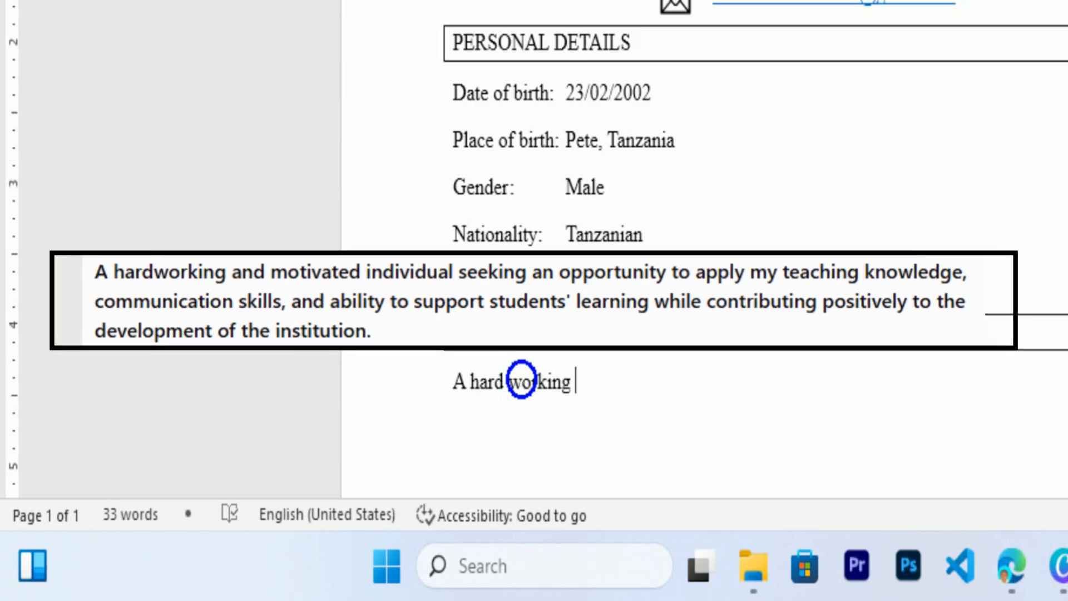
type("and mo")
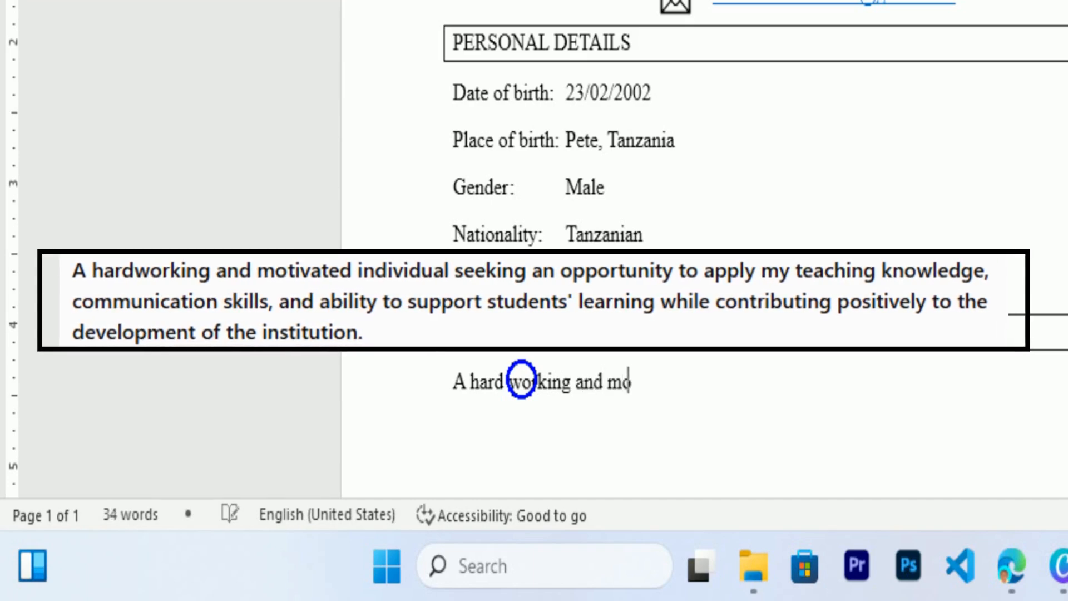
type("tivated individual seeking")
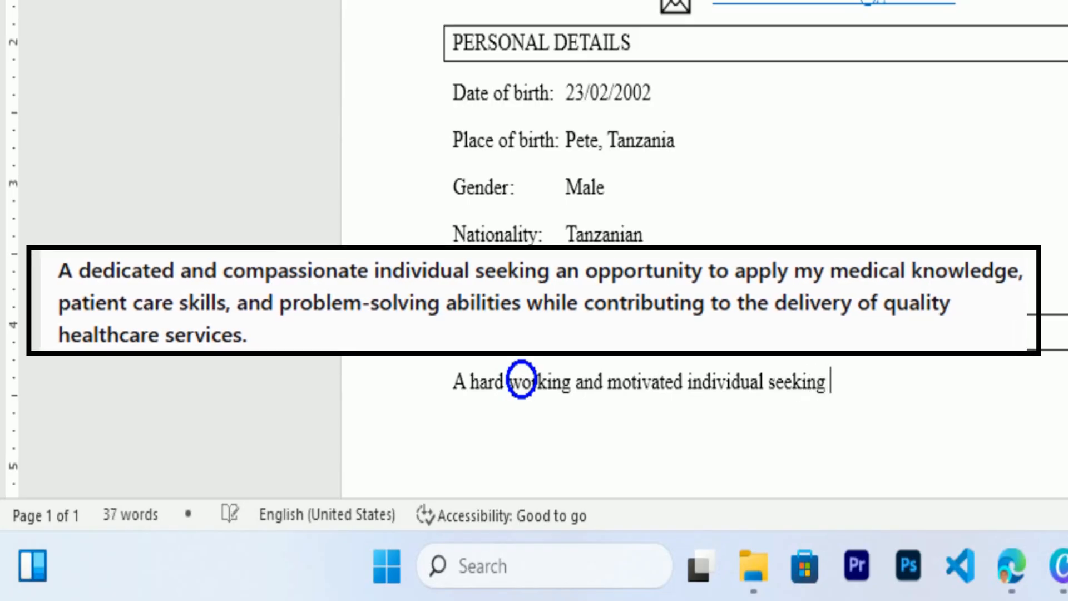
type("an ")
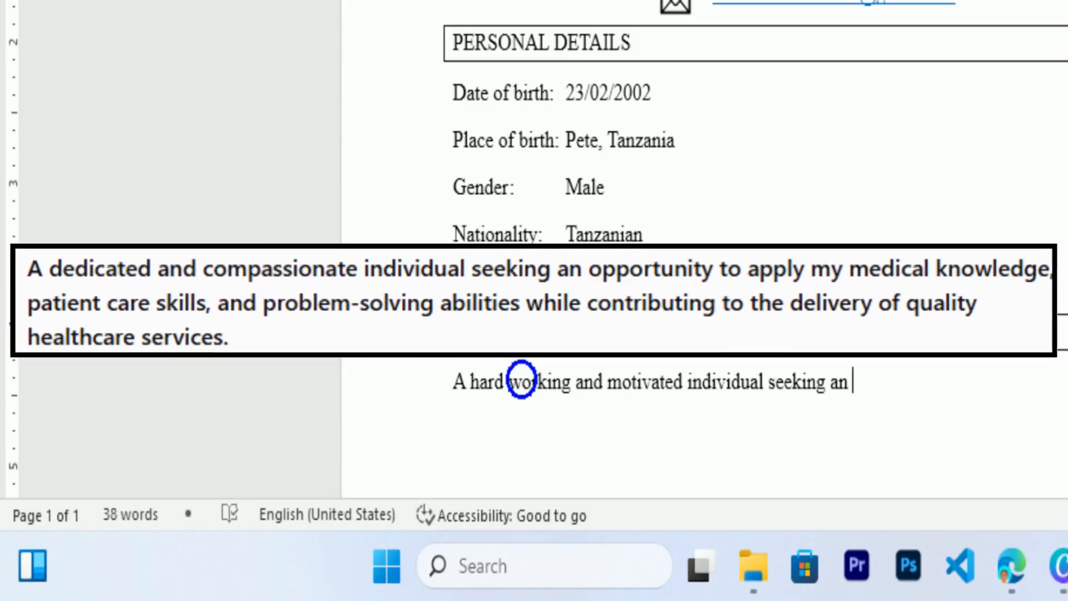
type("oppo")
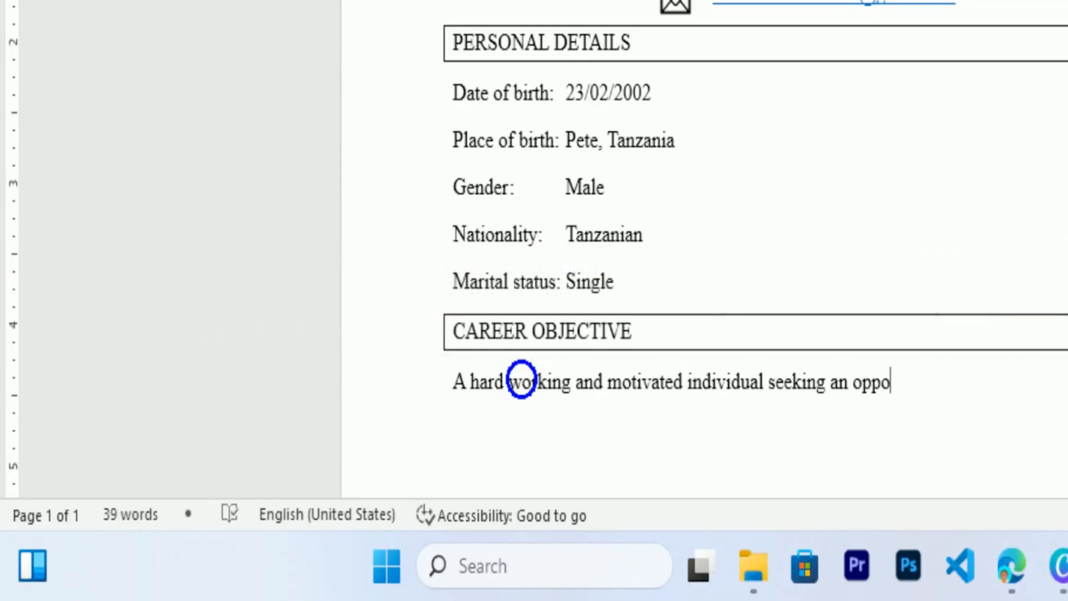
type("rtuni")
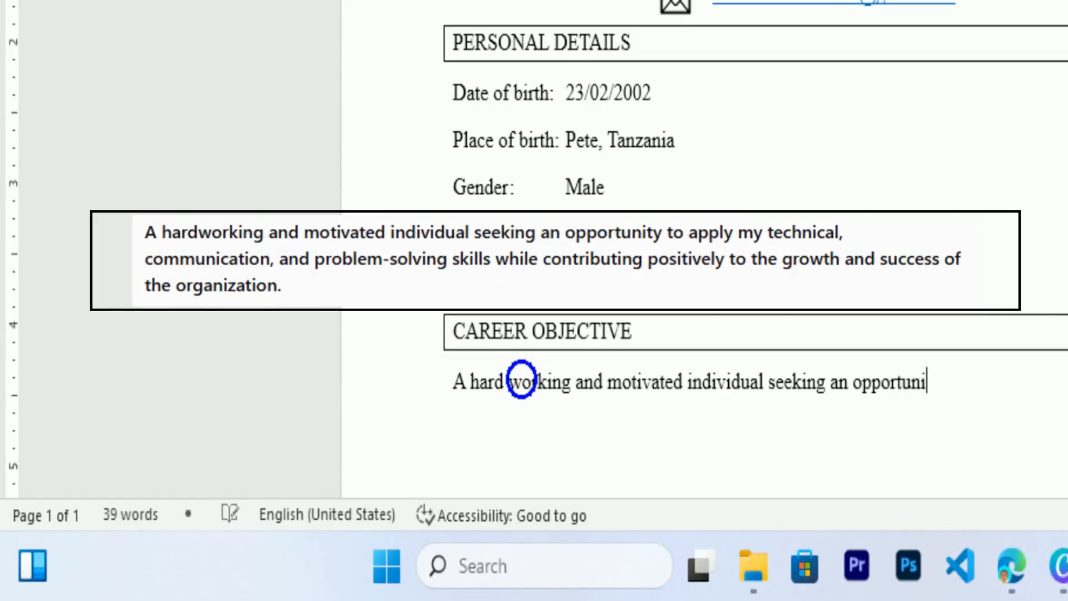
type("ty")
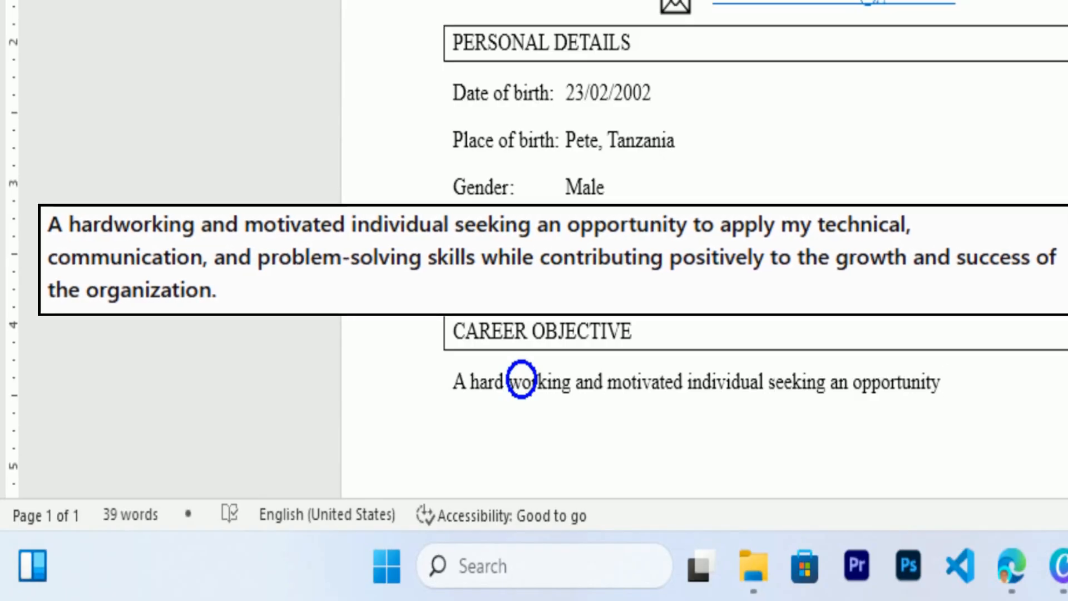
- Continue the career objective with "to apply my technical, communication", including a space after the comma
type("to ")
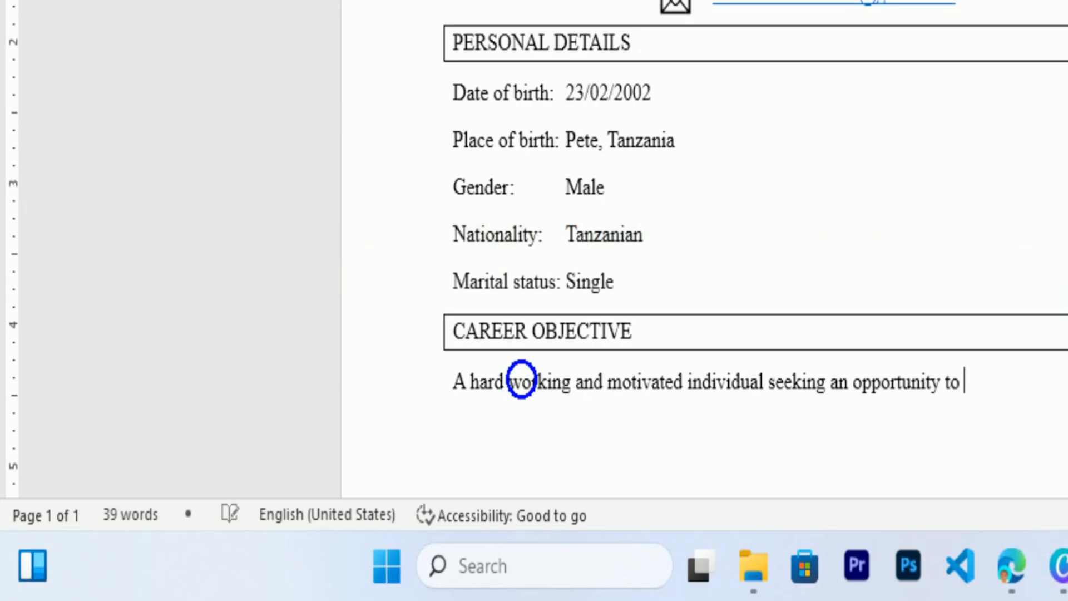
type("app")
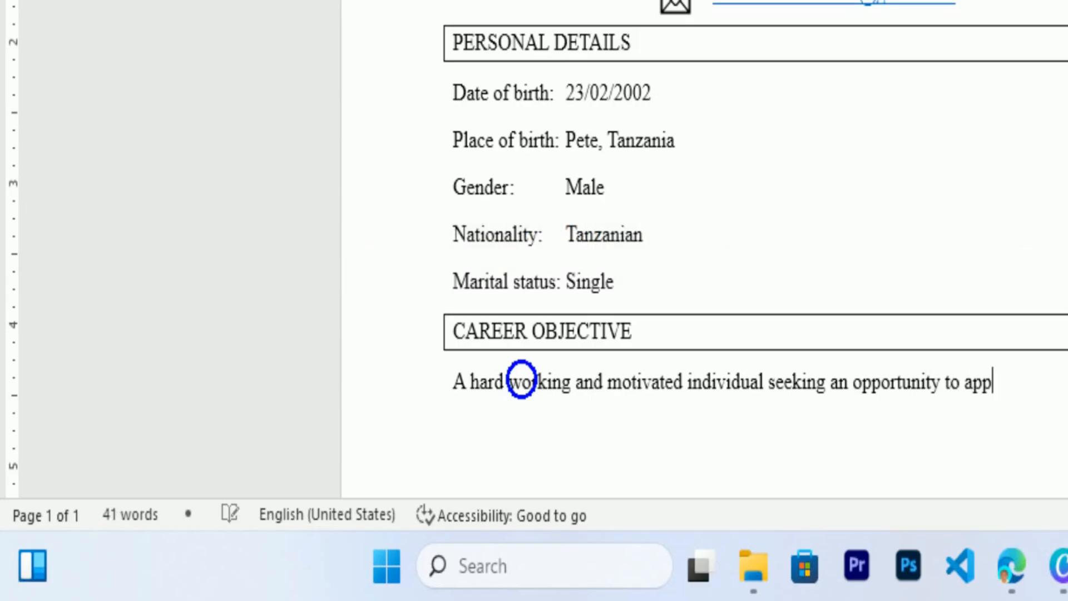
type("ly my ")
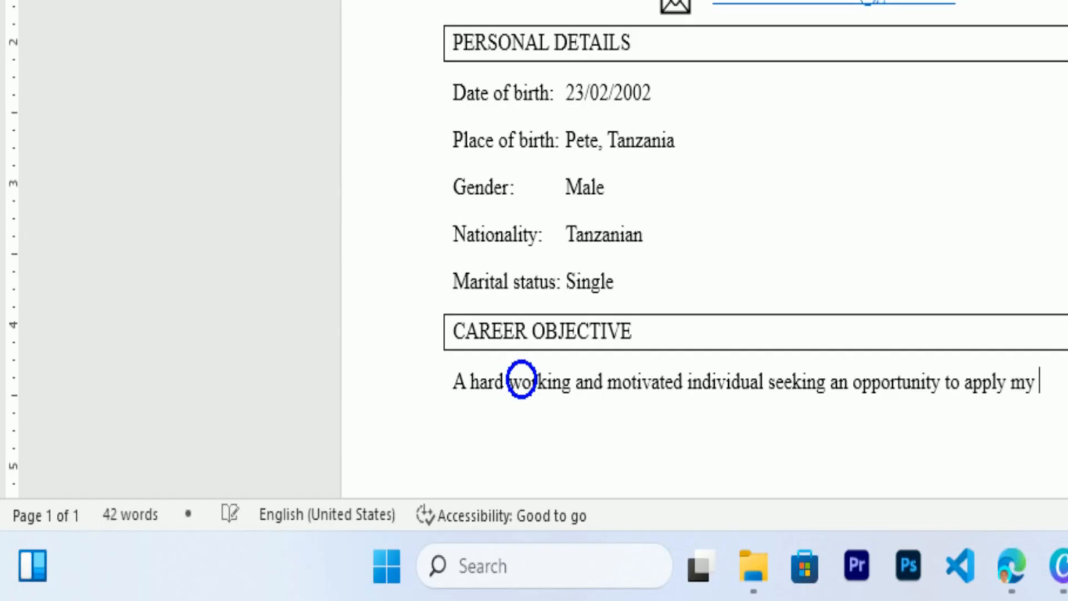
type("technical,com")
type("muni")
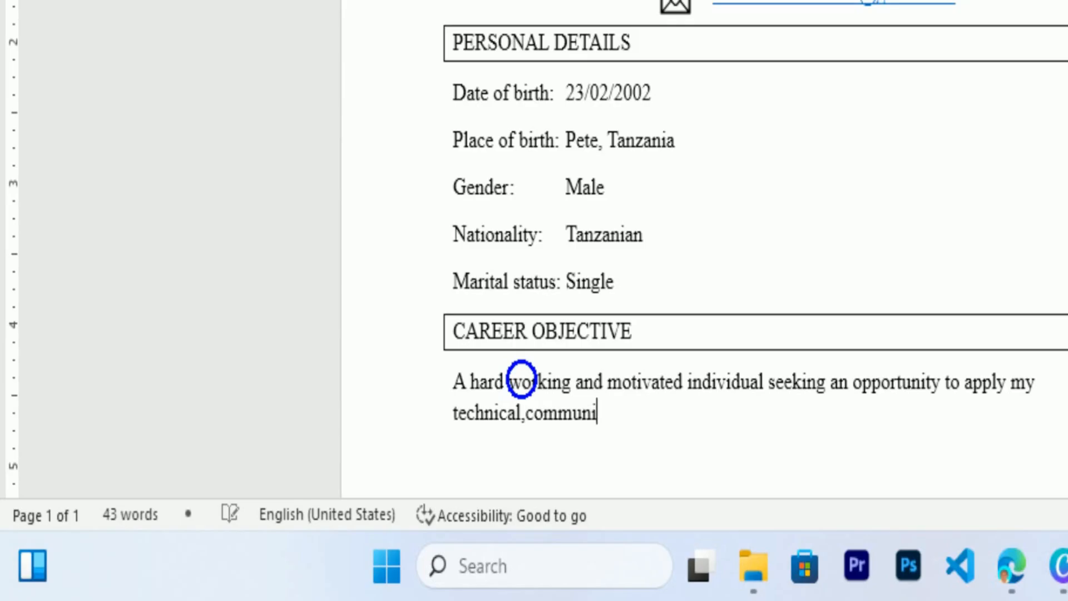
type("cation")
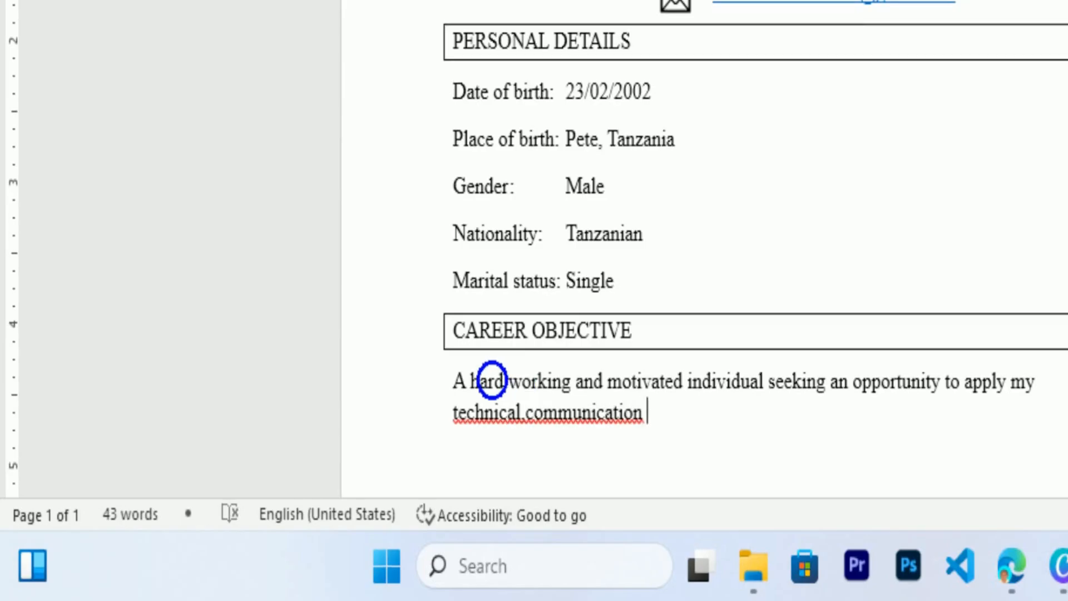
left_click(526, 397)
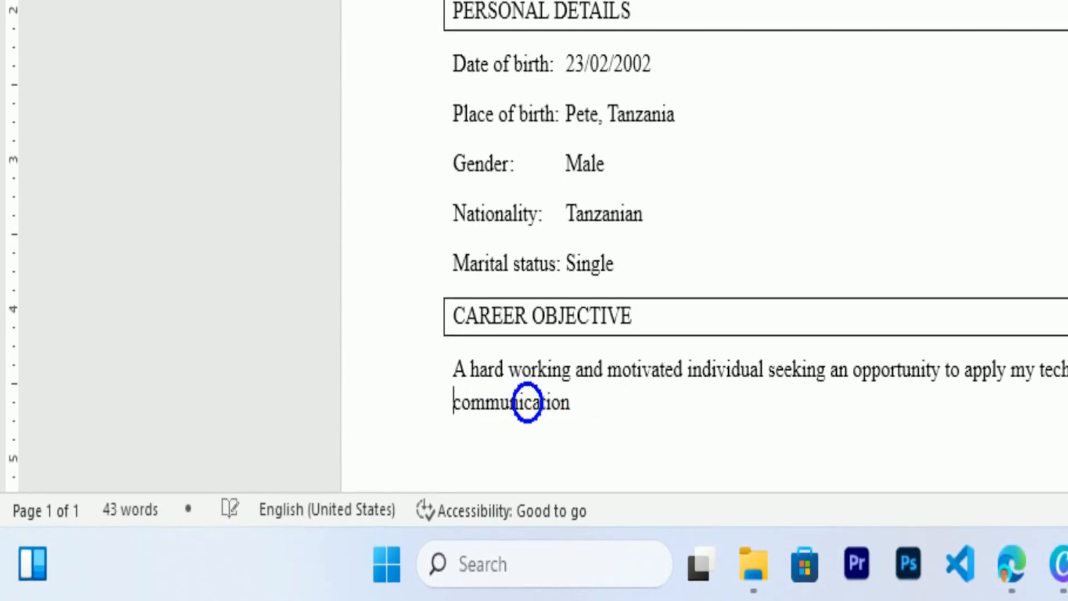
left_click(600, 409)
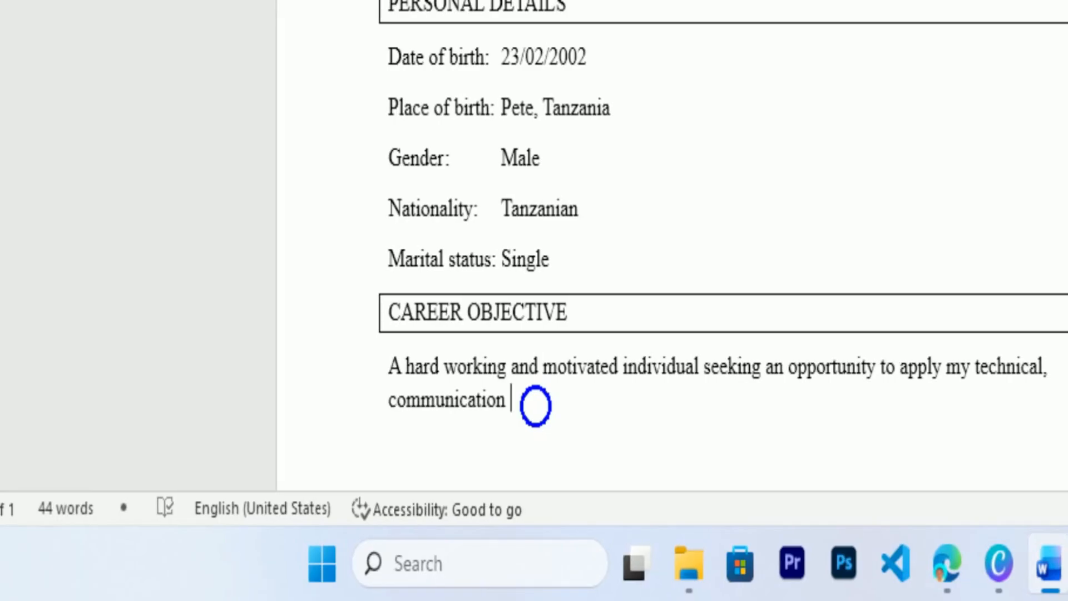
- Extend the career objective sentence with "and problem solving skills while contributing"
type("and proble")
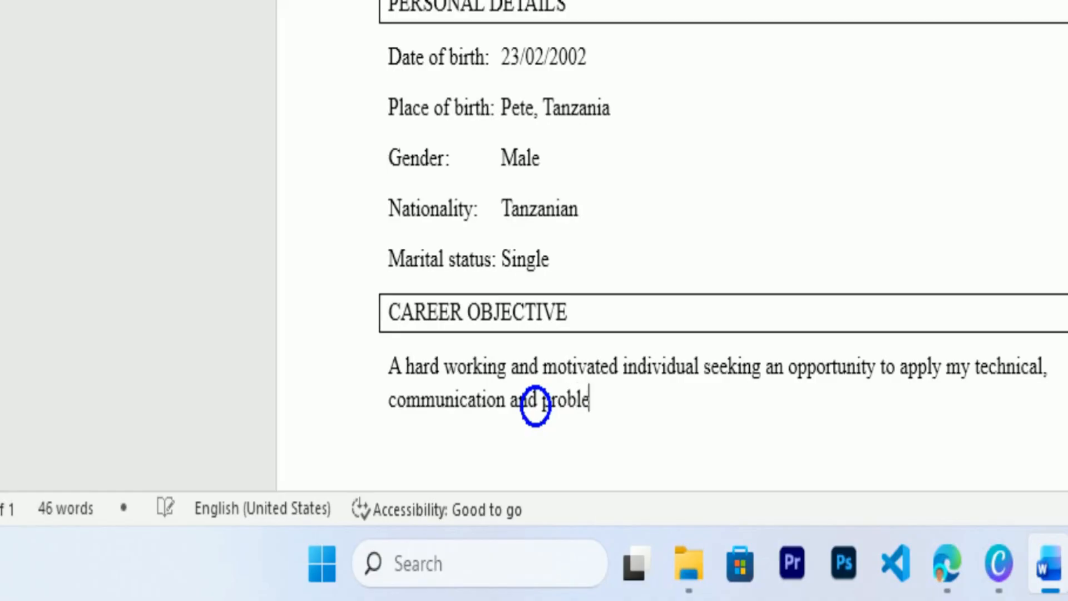
type("m solving")
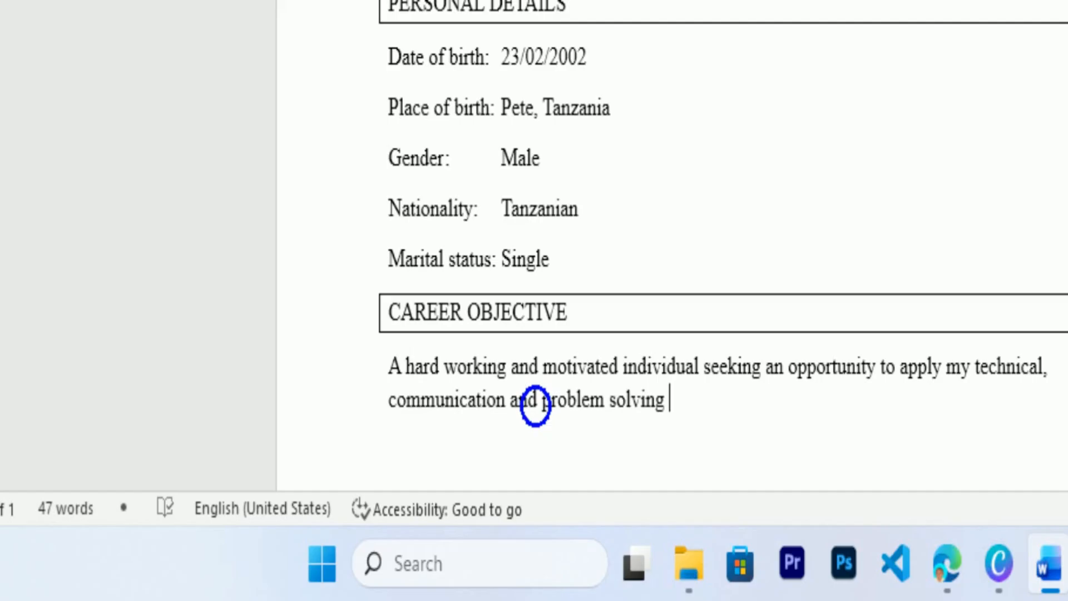
type("skills")
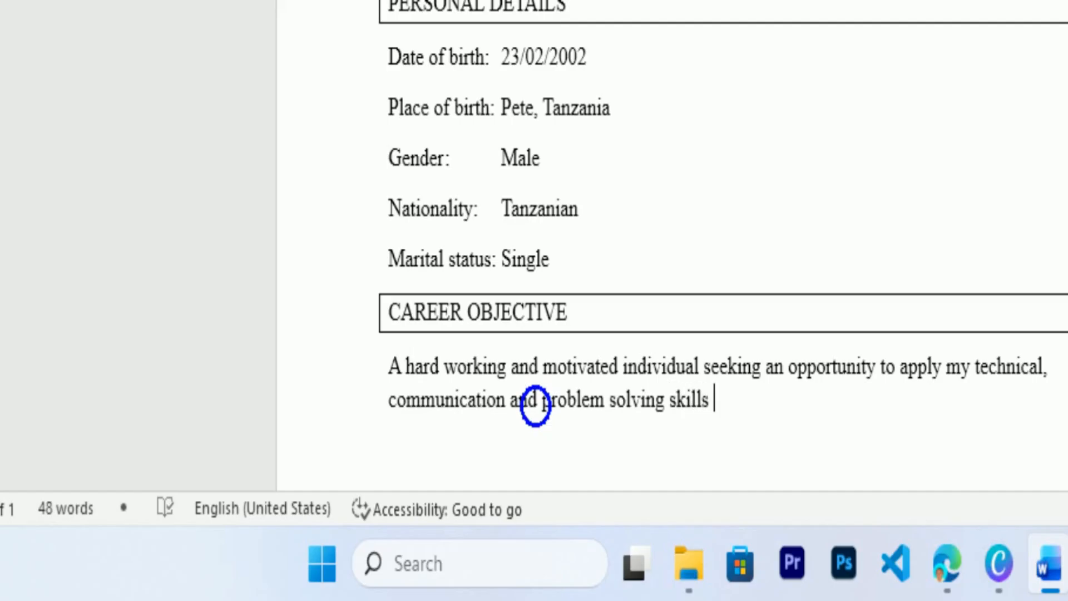
type(" while co")
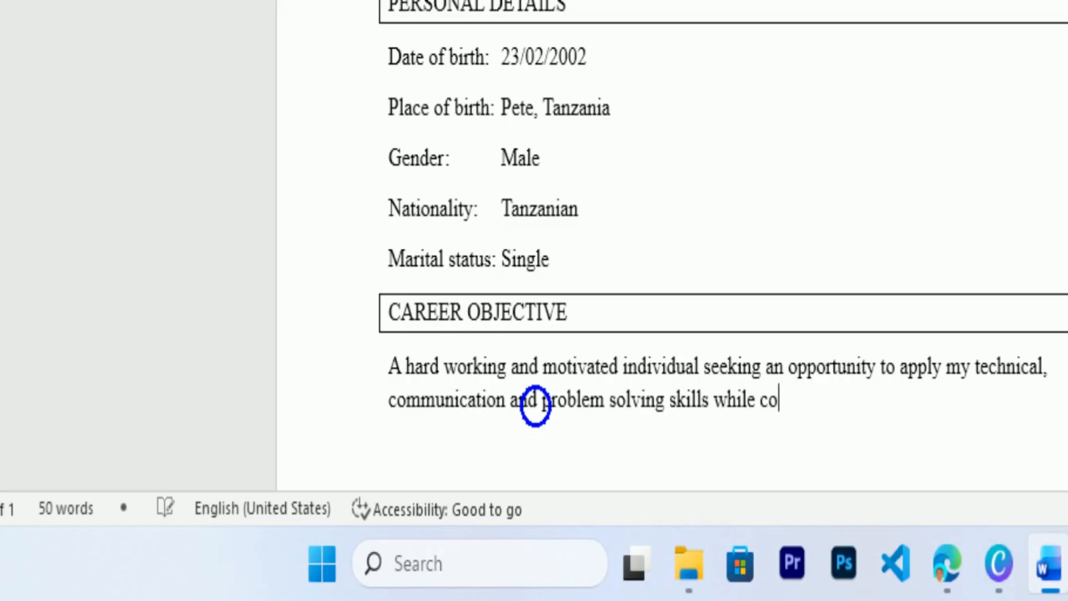
type("ntribut")
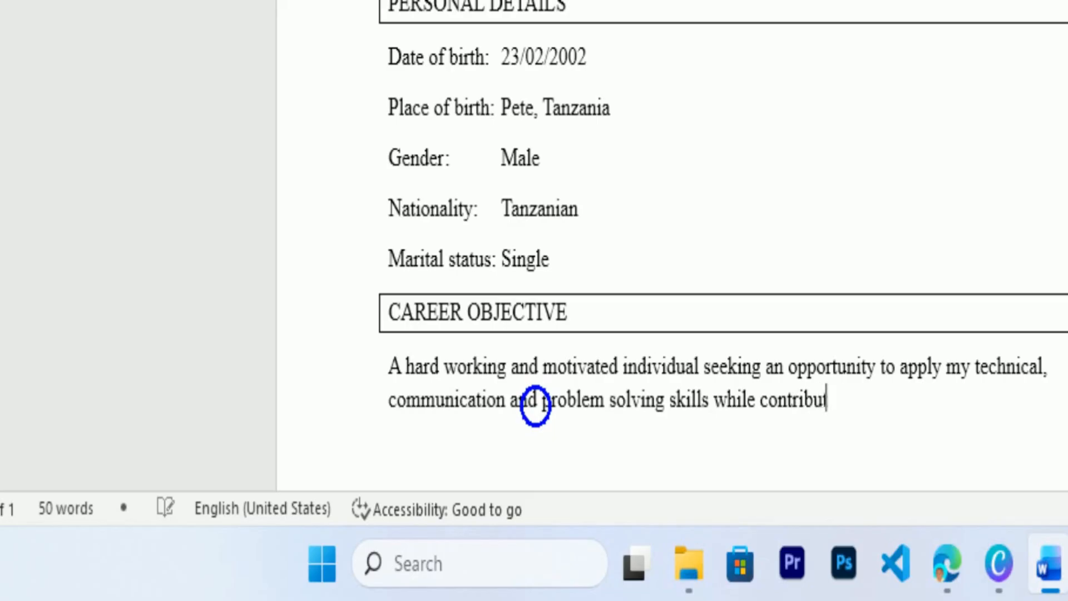
type("ing ")
- Finish the career objective paragraph with "positively to the growth and success of organization."
type("p")
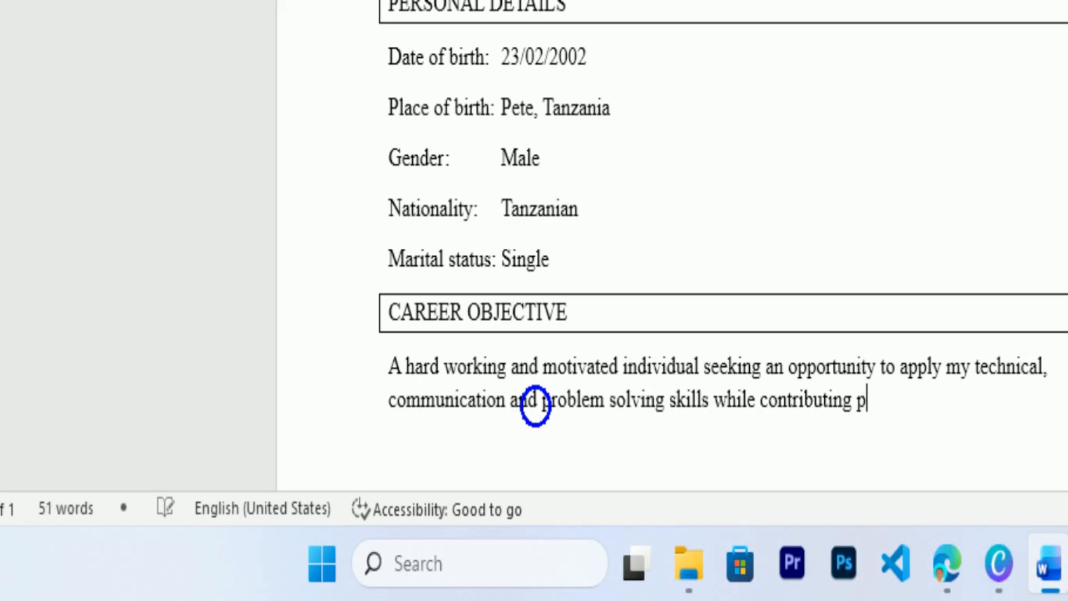
type("ositiv")
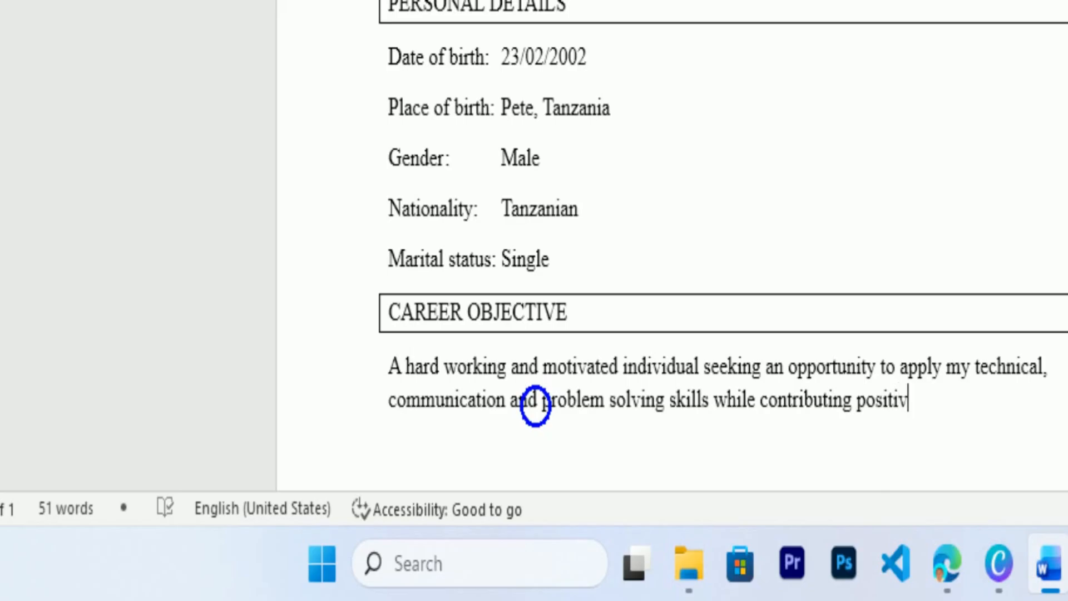
type("ely")
type("to")
type("th")
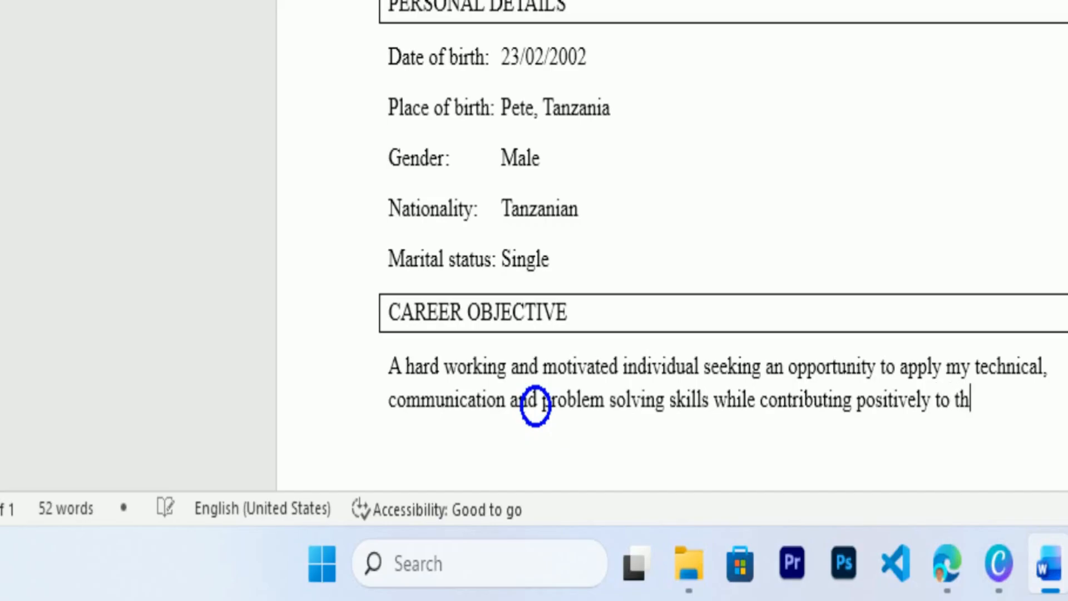
type("e gro")
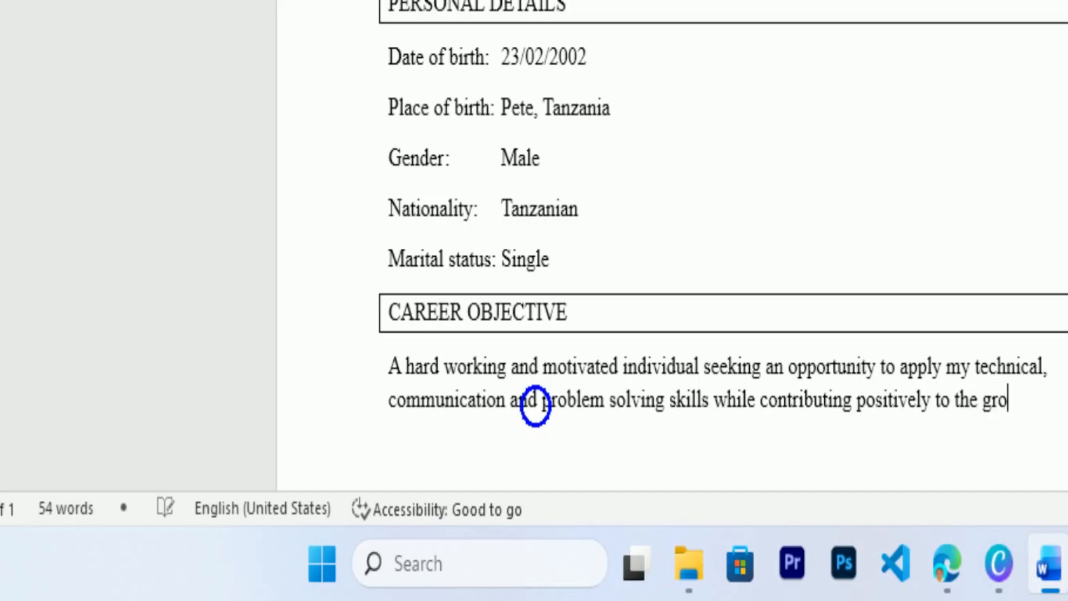
type("wth an")
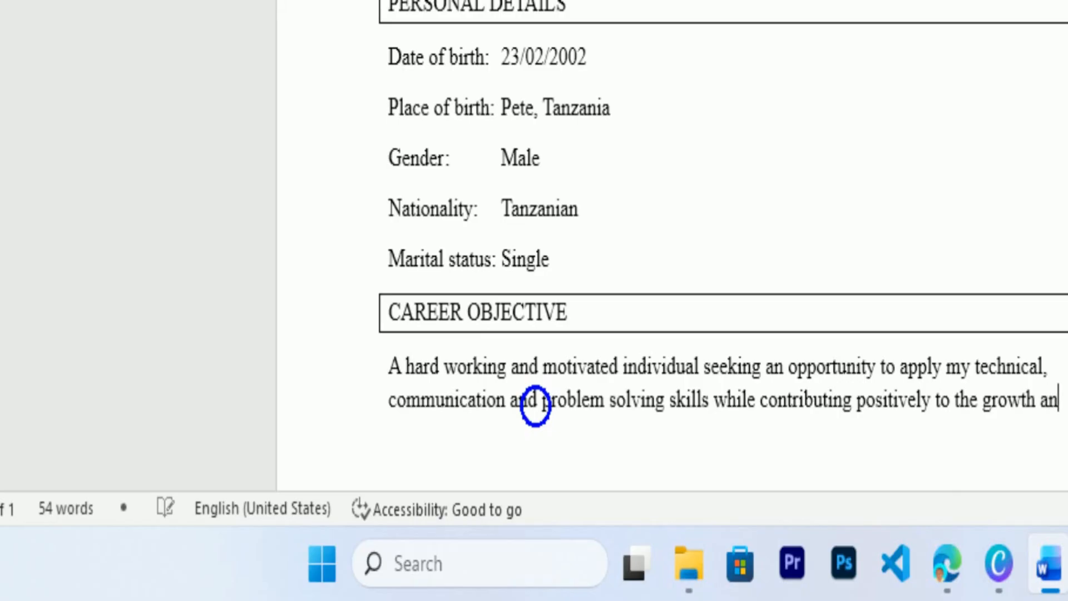
type("d success")
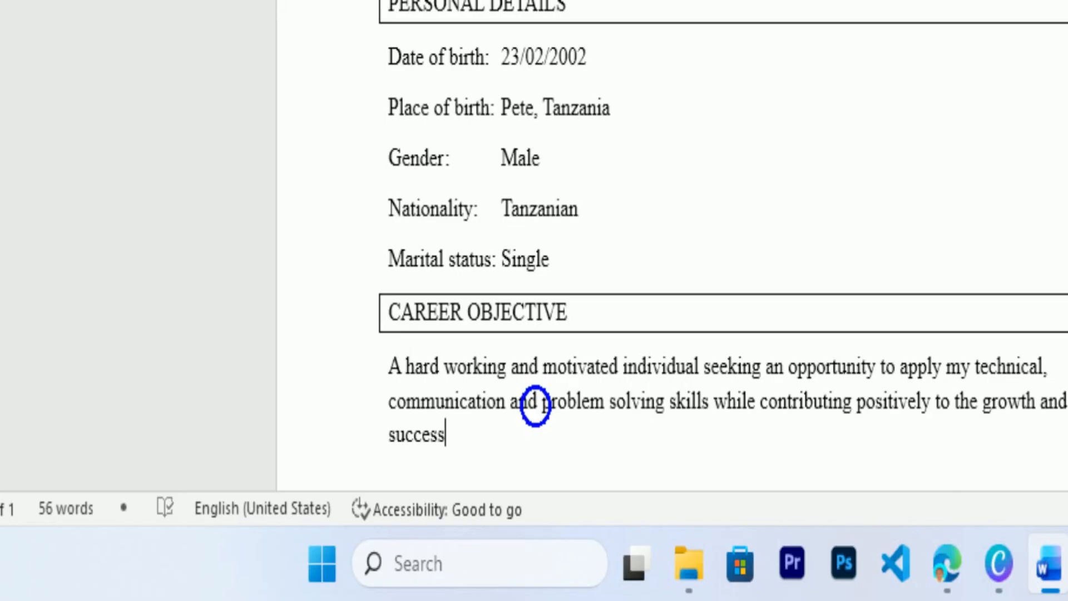
type(" of organization")
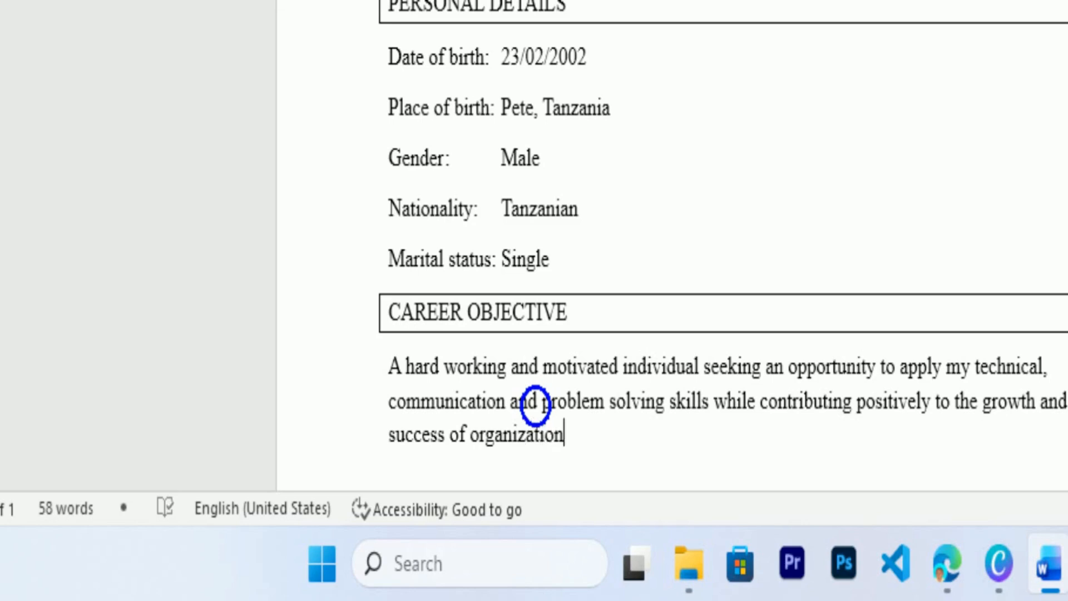
type(".")
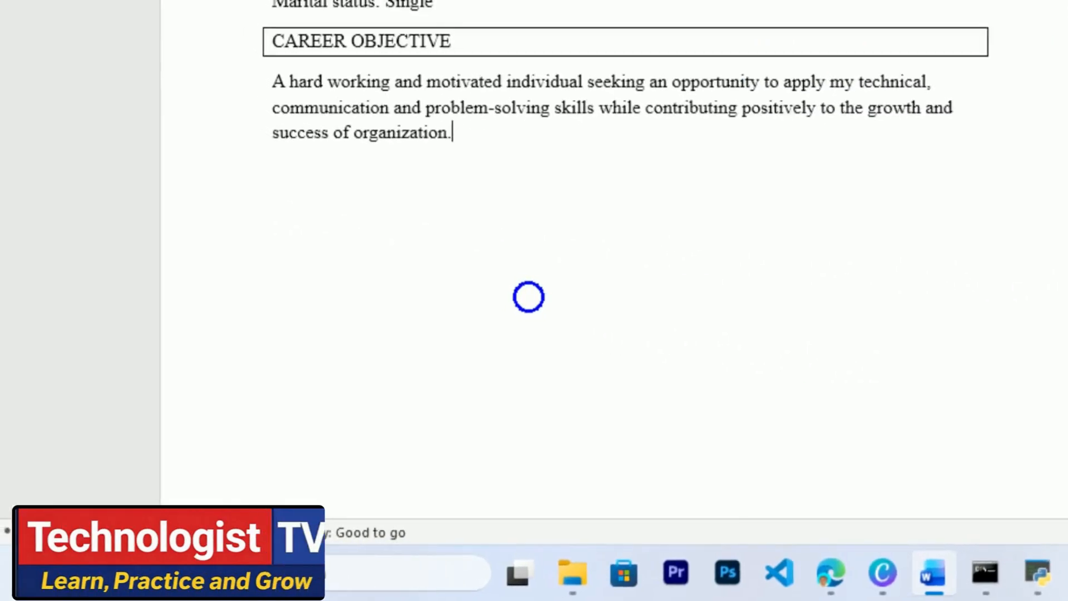
- Add the heading "EDUCATION BACKGROUND" on a new line below the career objective and apply all borders to it
key("Return")
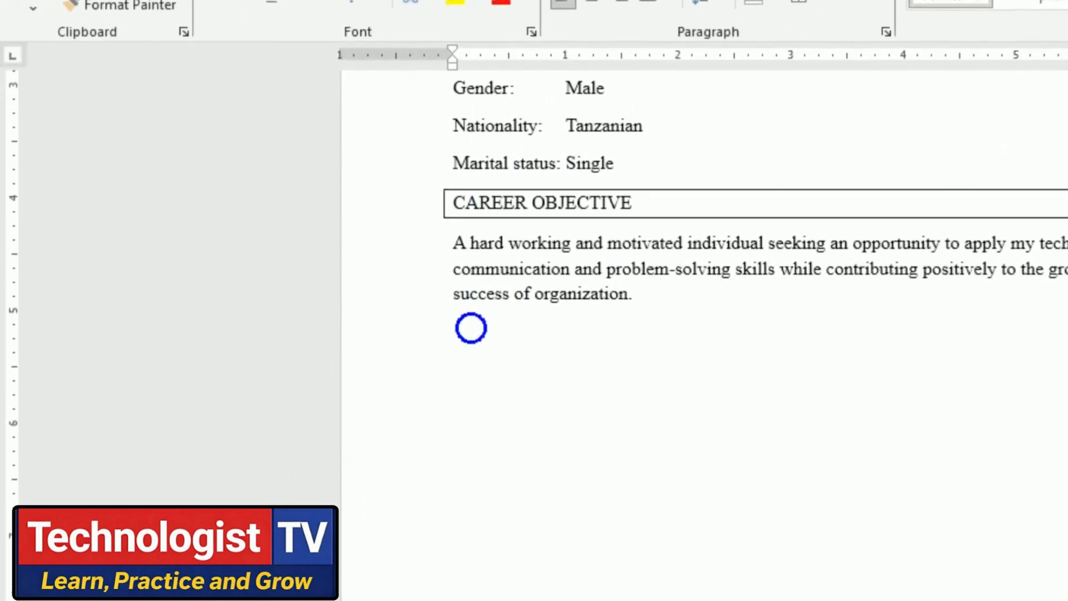
type("EDUCA")
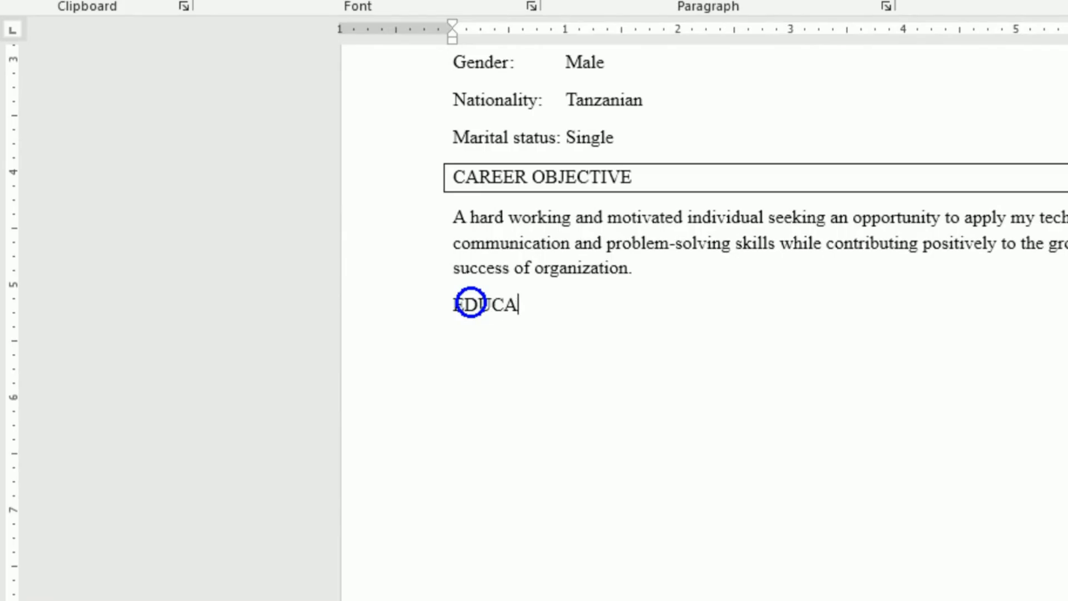
type("TION BACK")
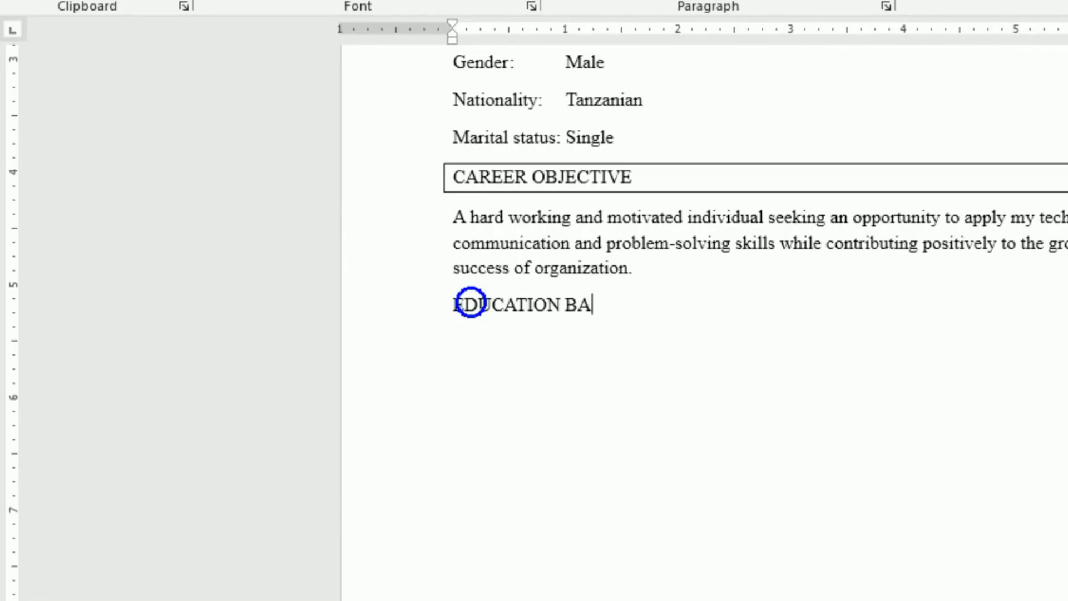
type("GROUND")
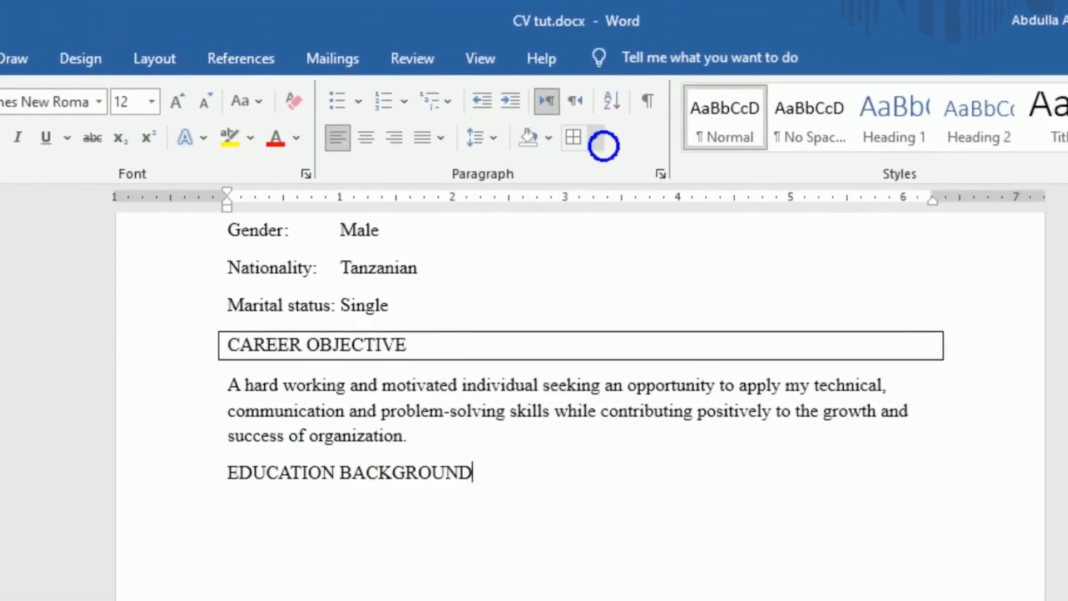
left_click(562, 142)
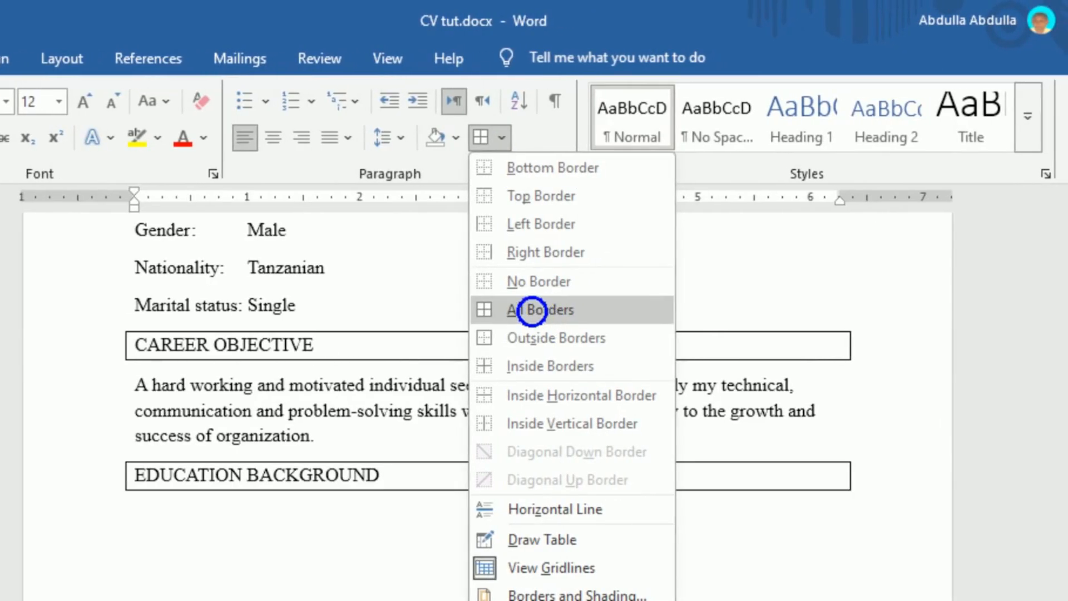
left_click(534, 304)
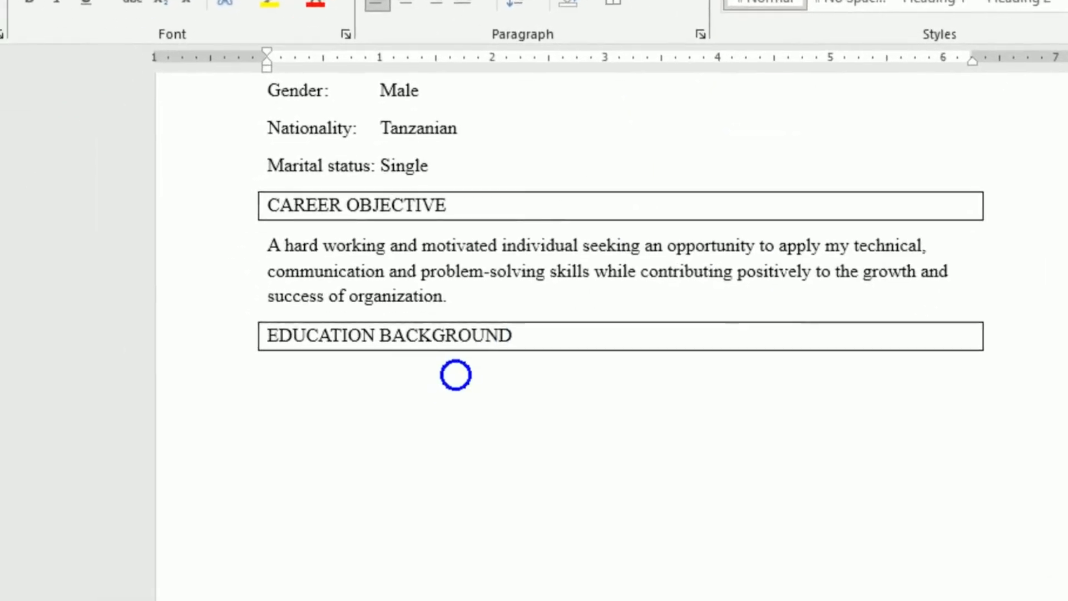
- Start the first education entry below the heading with "2022-2025", a tab space and "Bachelor of Science"
left_click(172, 524)
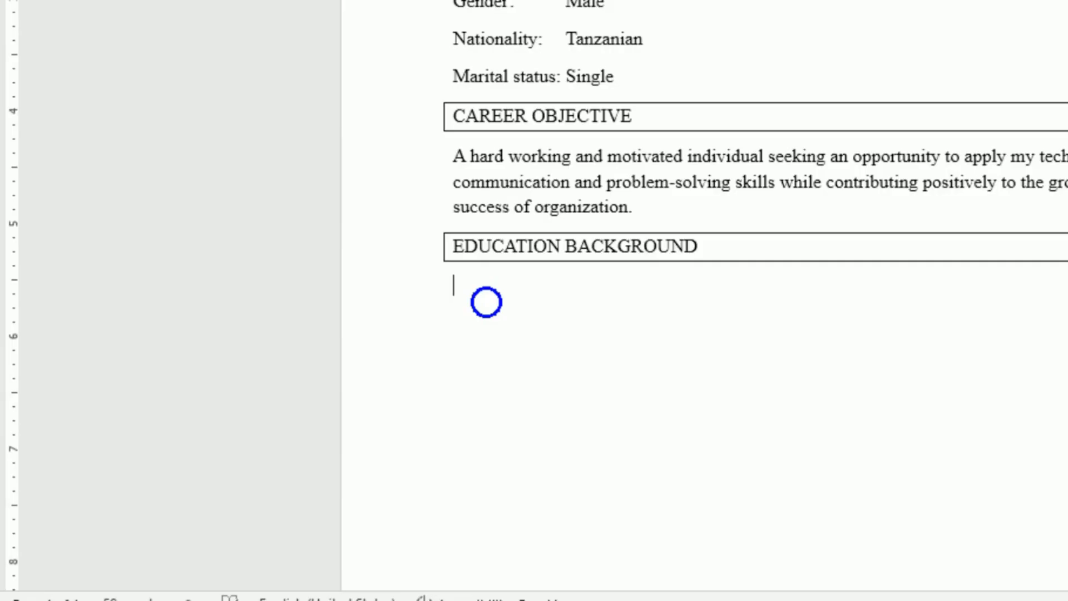
type("2022")
type("-20")
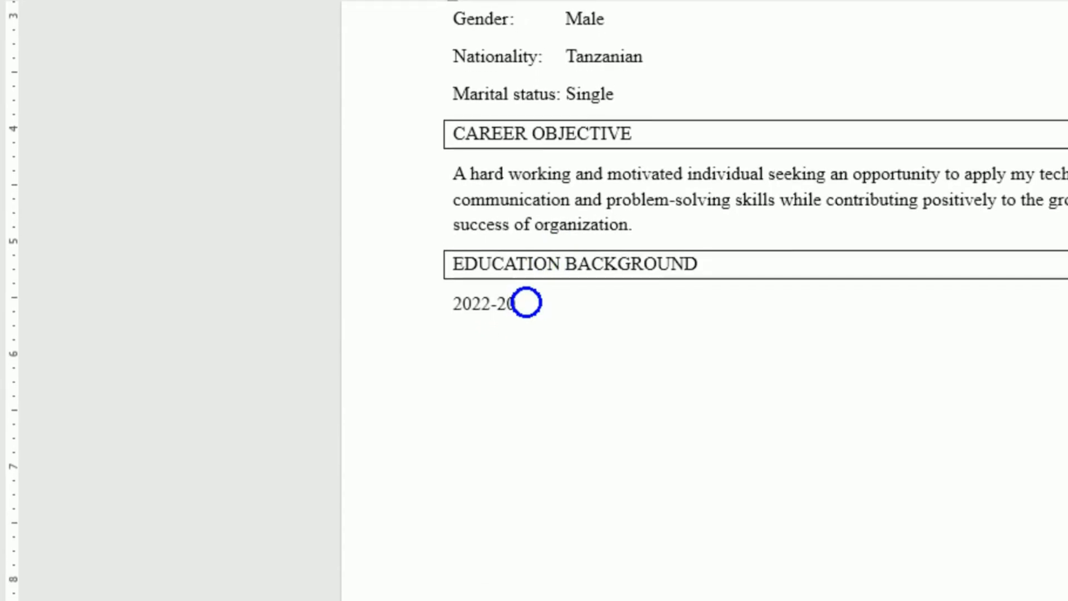
type("25")
key("Tab")
type("ba")
key("BackSpace")
key("BackSpace")
type("Bache")
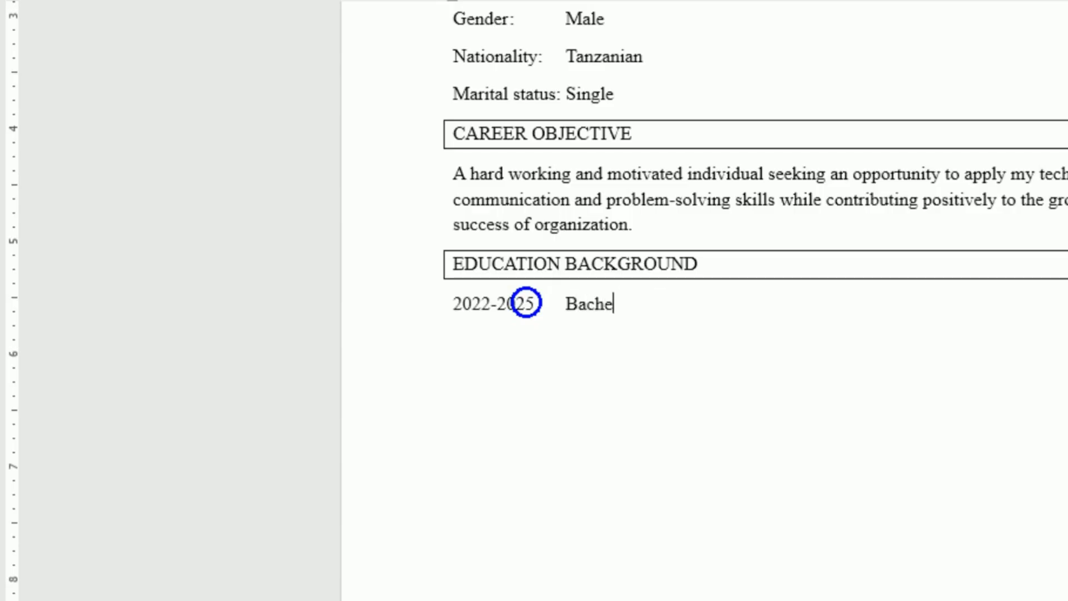
type("lor of Science ")
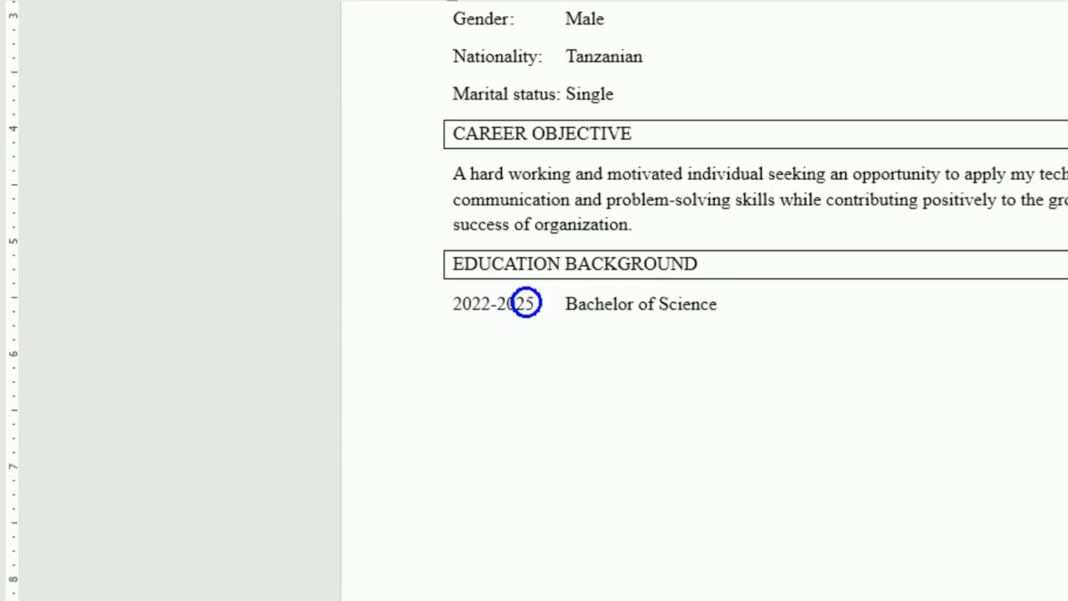
- Extend the degree name in the 2022-2025 entry with "with education"
type("with edy")
key("BackSpace")
type("u")
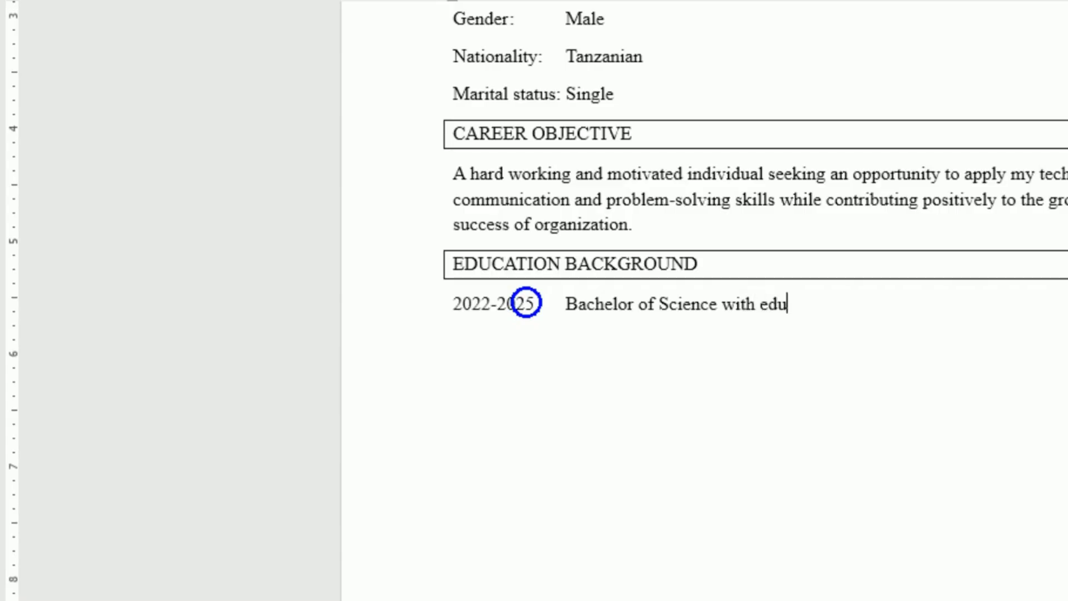
type("cation")
- Complete the degree name with "(Information and Communication Technology)", keeping "and" in lowercase
type("(I")
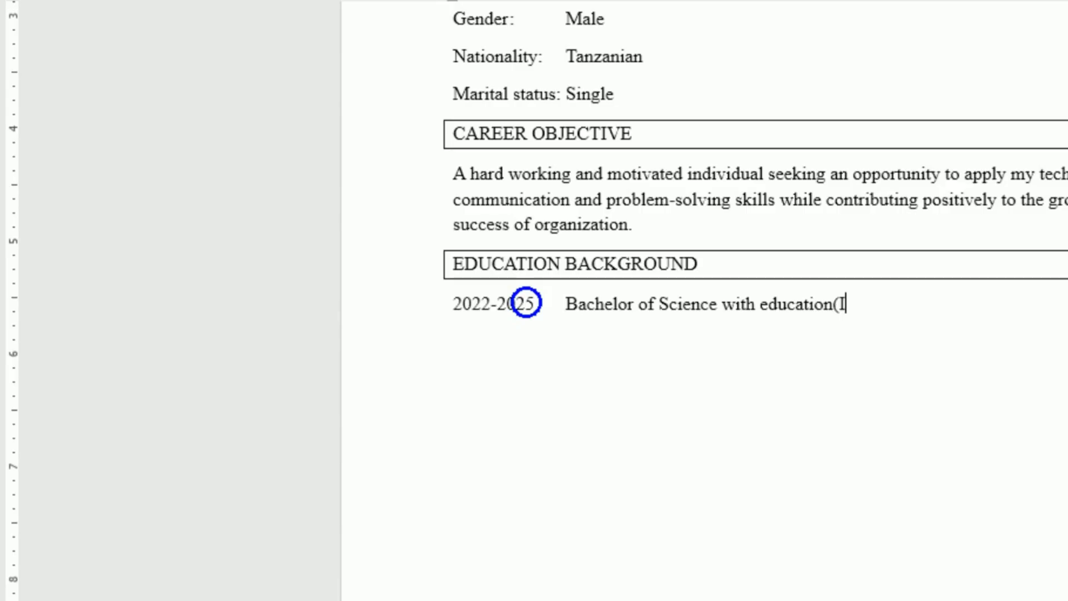
type("nforma")
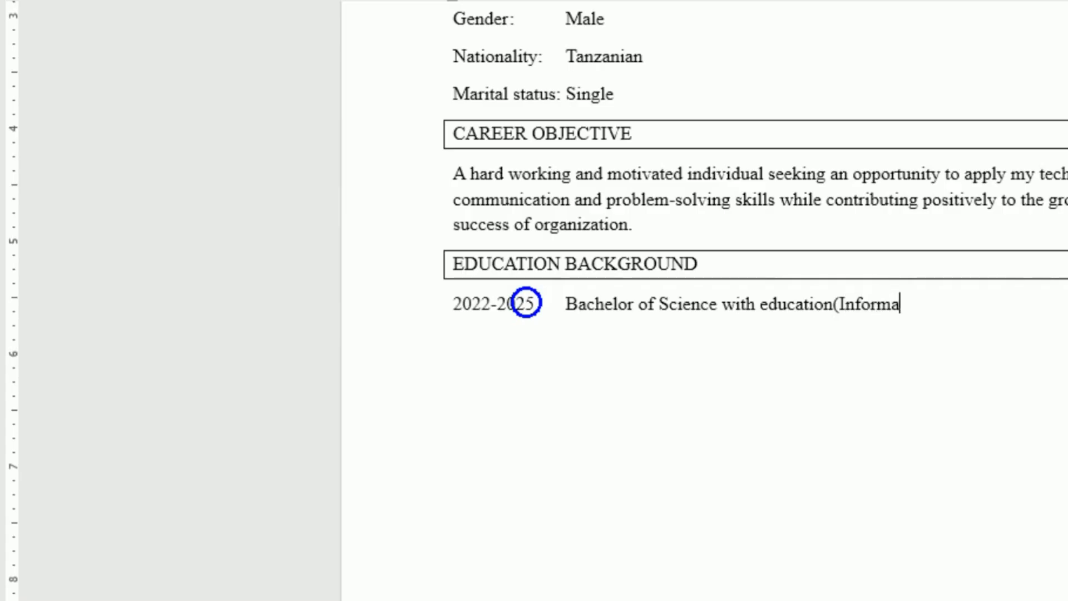
type("tion And")
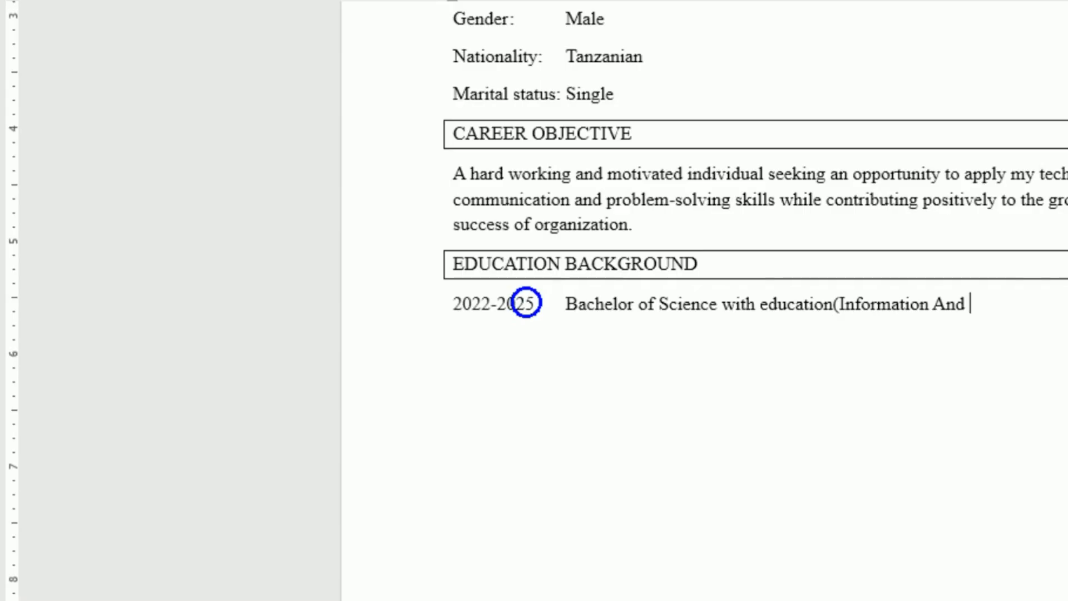
key("BackSpace")
key("BackSpace")
key("BackSpace")
key("BackSpace")
type("and Comm")
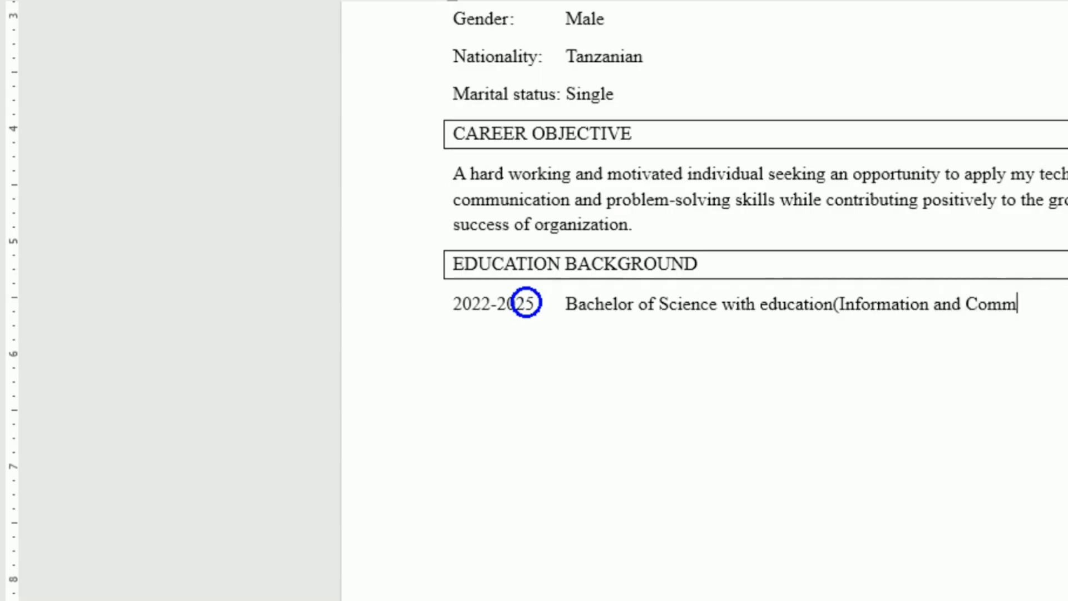
type("unicati ")
type("Technolo")
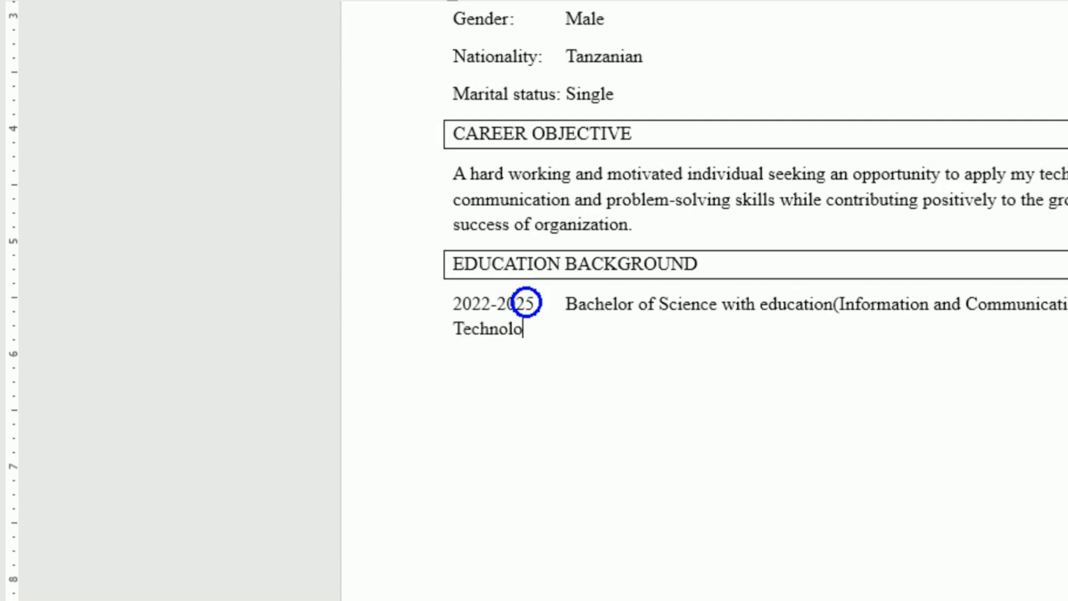
type("gy)")
- Indent the wrapped line "Technology)" so it aligns under the degree name instead of the years
key("Left")
key("Left")
key("Left")
key("Left")
key("Left")
key("Left")
key("Left")
key("Left")
key("Left")
key("Left")
key("Left")
key("Tab")
key("Tab")
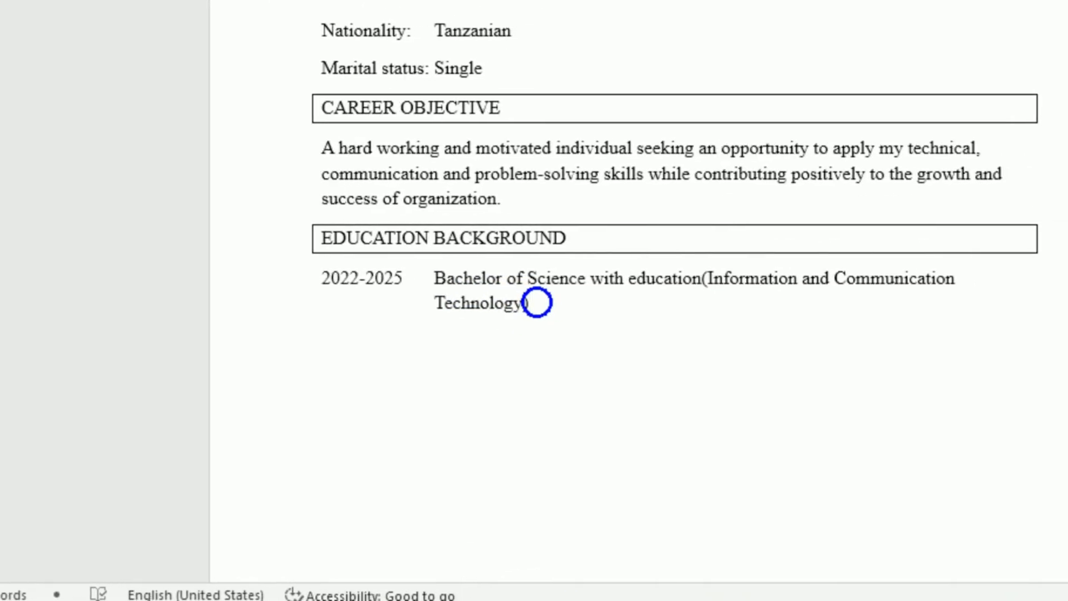
- Add "Abdulrahman Al-sumait University" on a new line aligned under the degree name
key("Return")
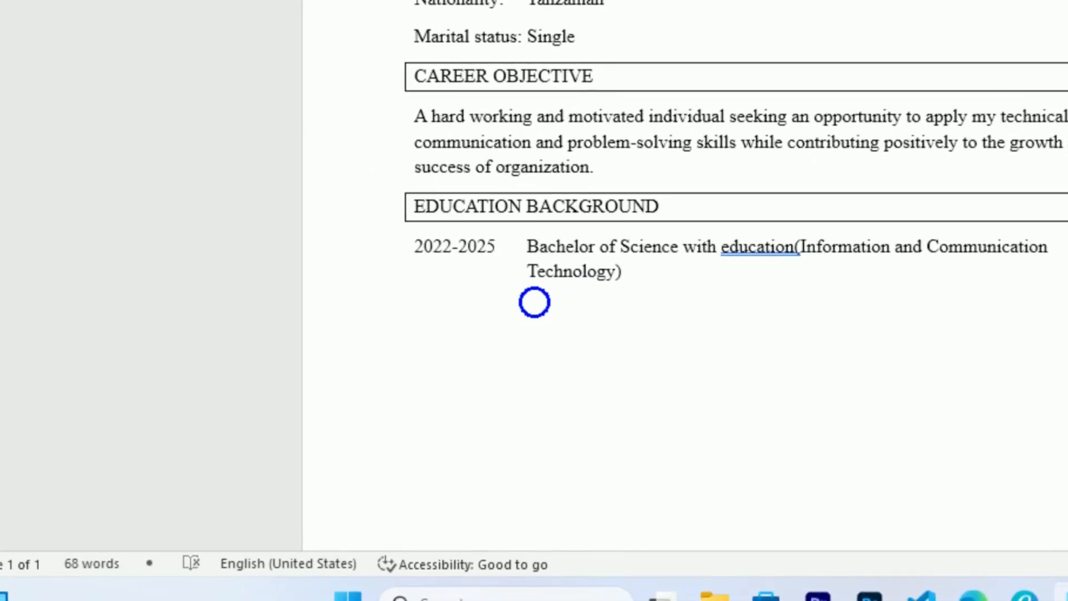
type("abdulrahman ")
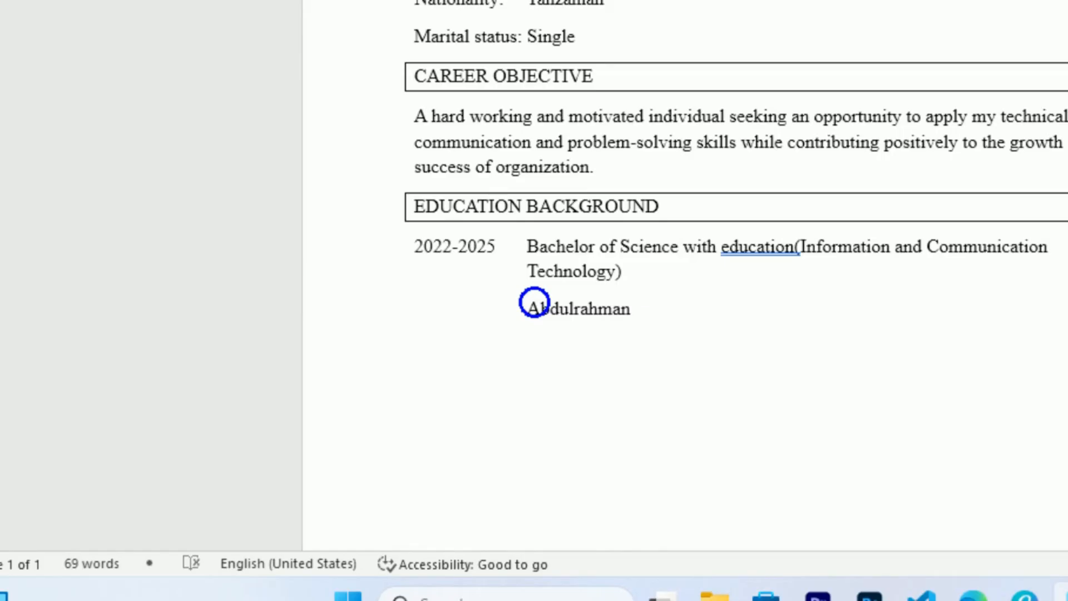
type("Al-sumait ")
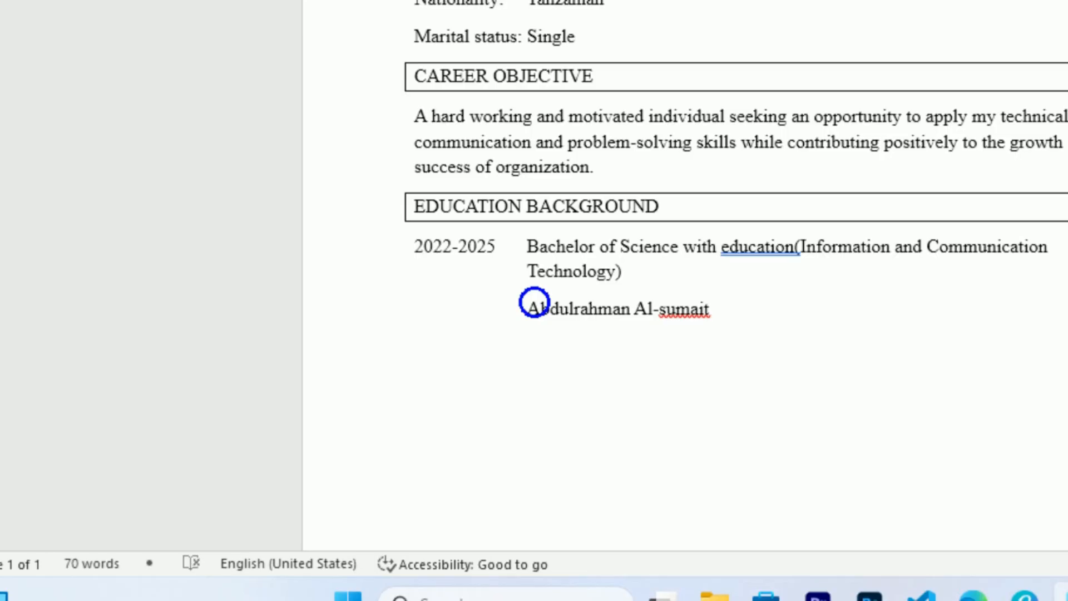
type("Univers")
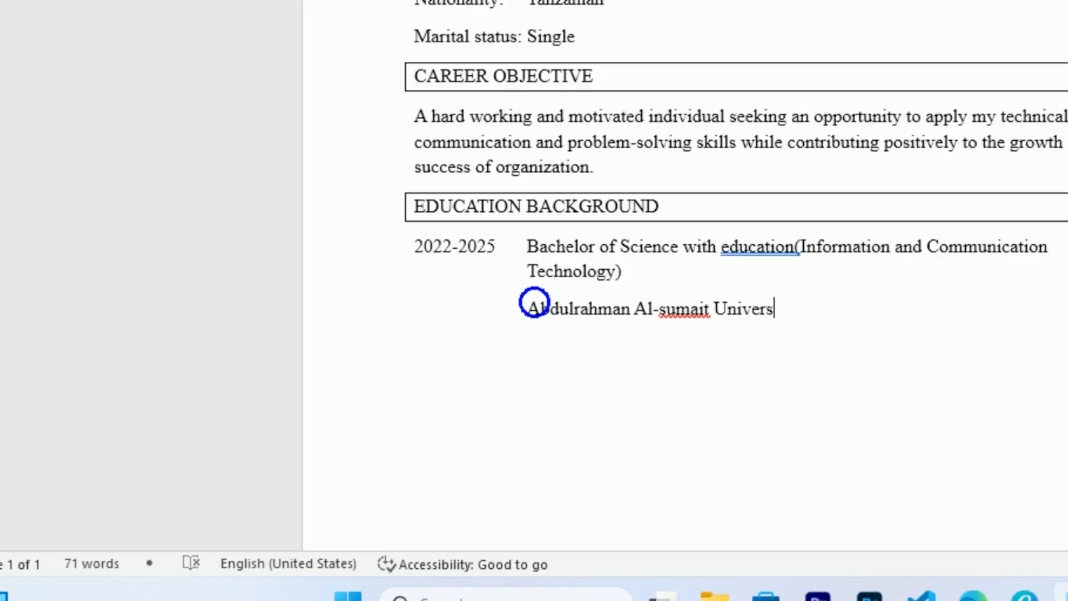
type("ty")
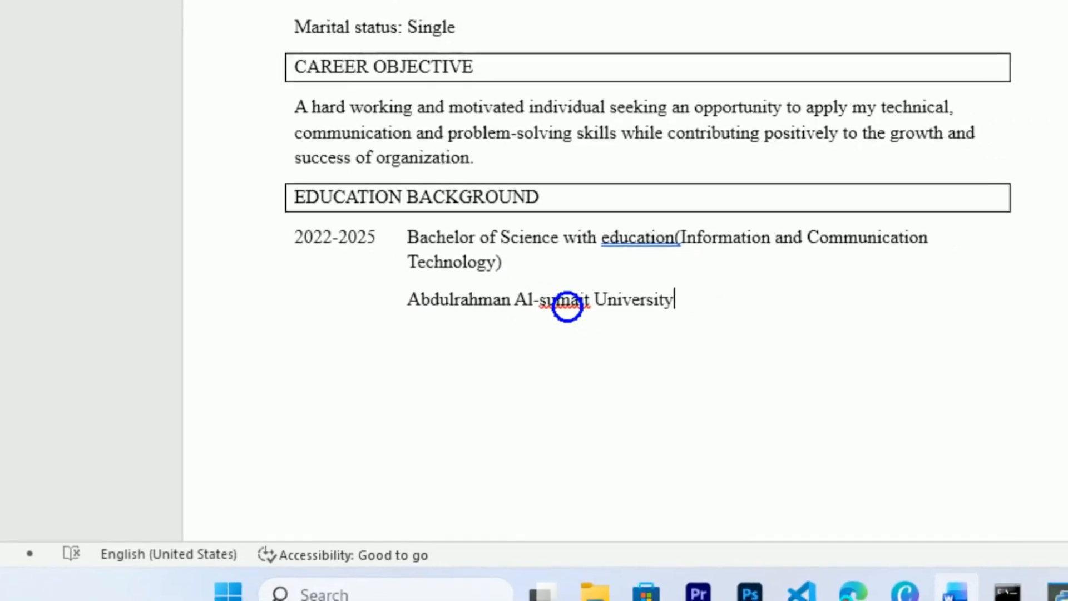
- Ignore all spelling flags for "sumait" and correct the missing space between "education" and the opening parenthesis
right_click(608, 311)
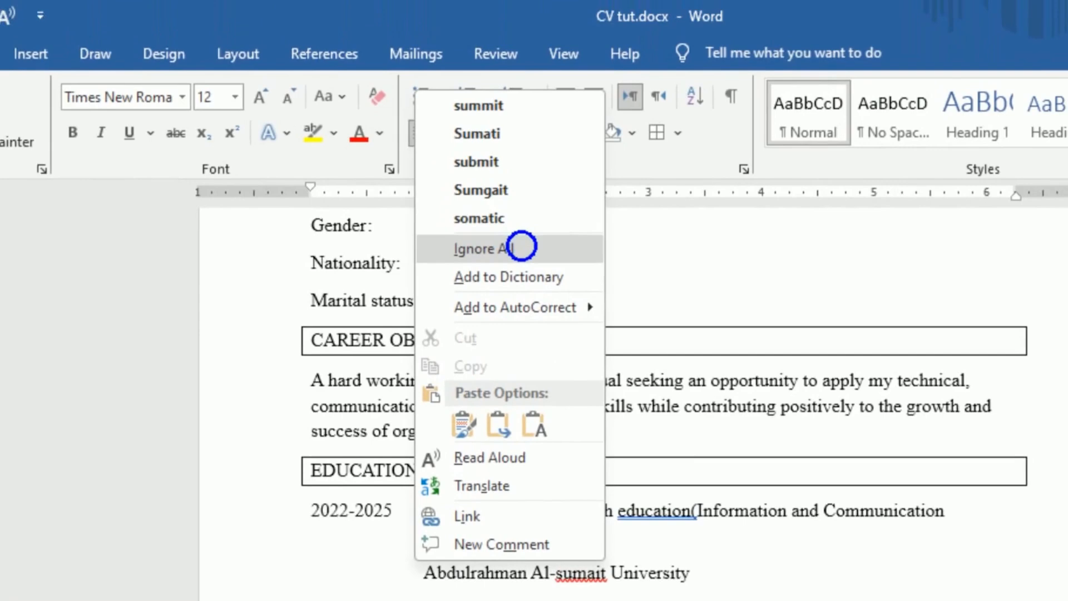
left_click(514, 169)
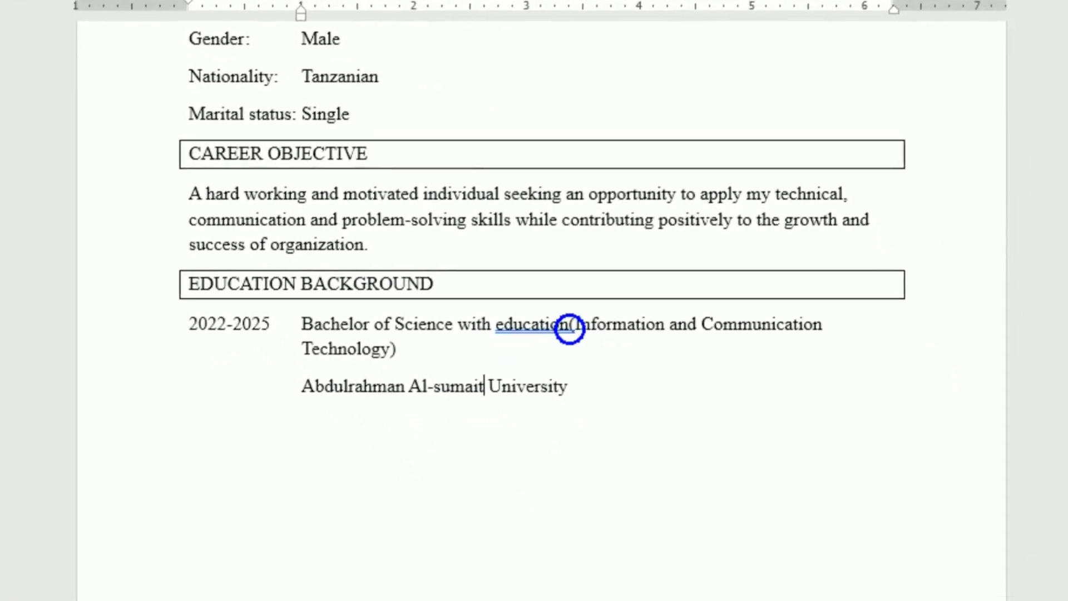
left_click(597, 366)
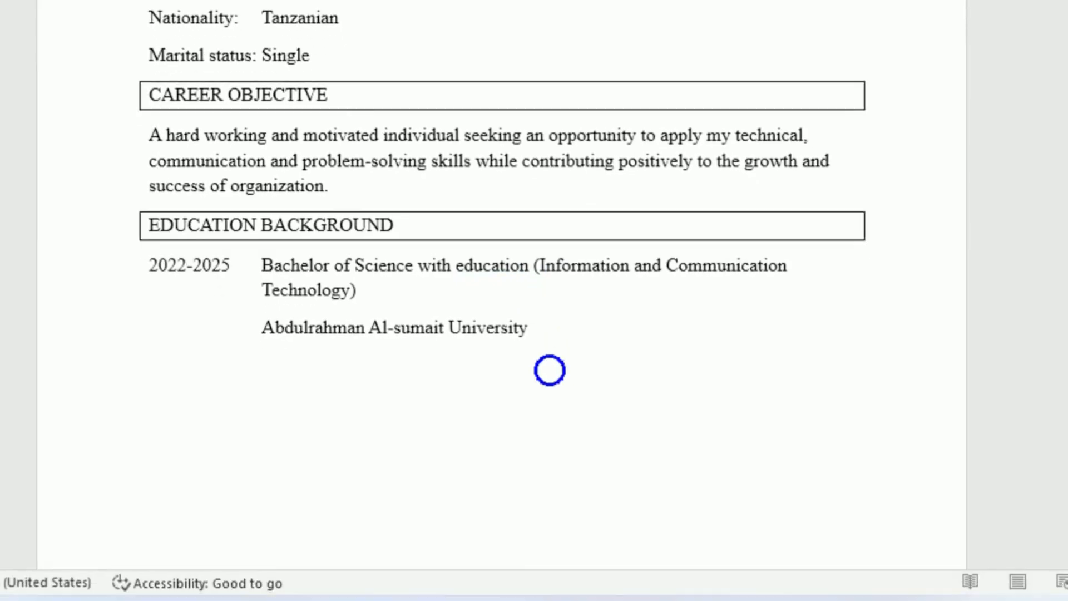
- Start a second education entry below the university line with the years "2020-2022", ready for the qualification text
left_click(550, 371)
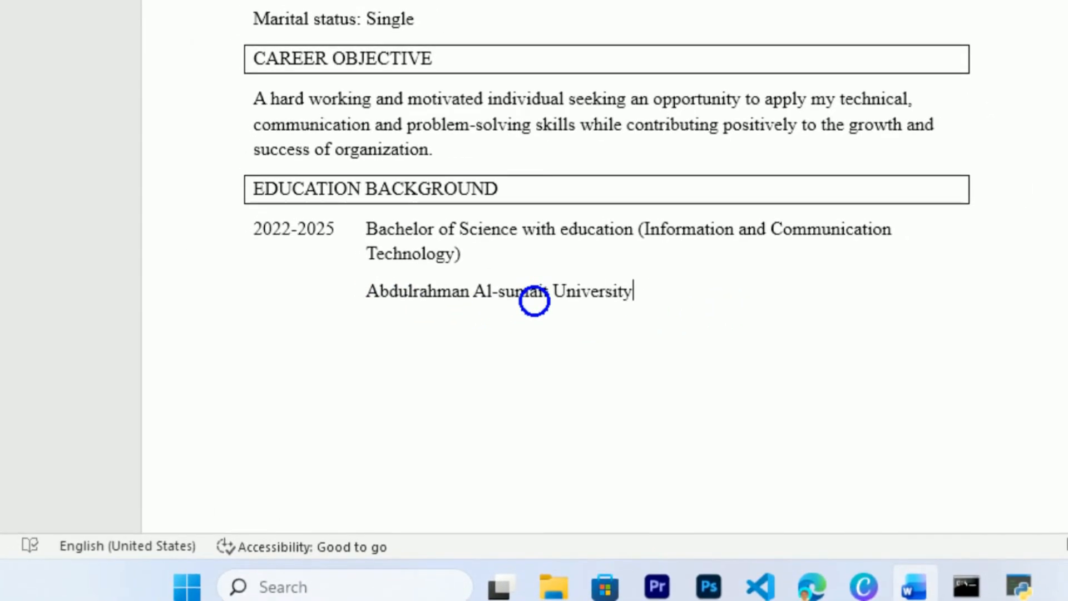
key("Return")
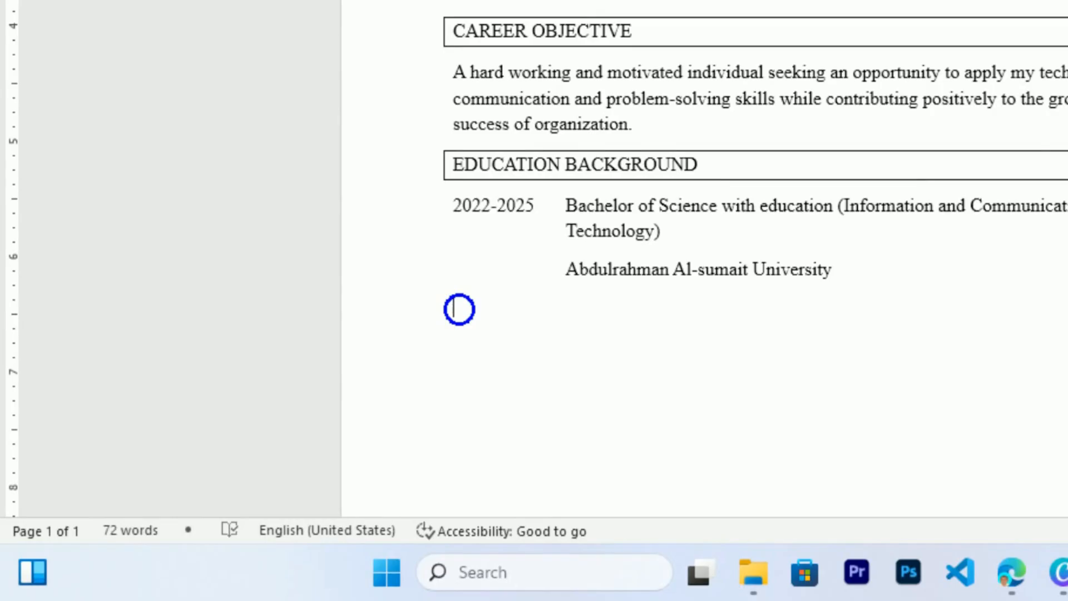
type("2020-20")
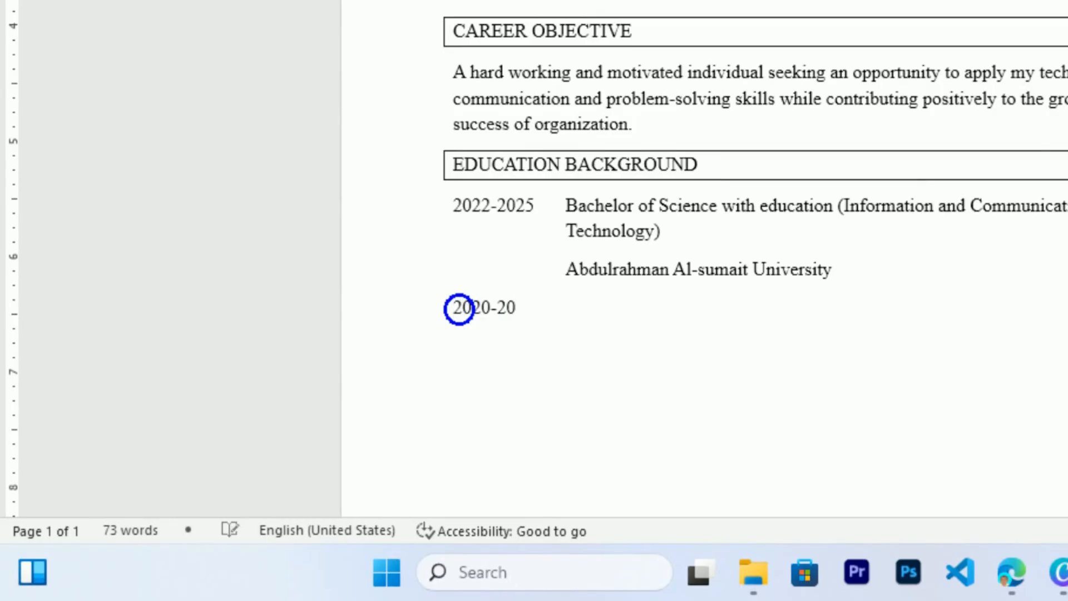
type("22")
key("Tab")
- Write "Advanced Certificate" beside the 2020-2022 years, correcting the misspelled "Certaficate" with the suggested "Certificate"
type("Ada")
key("BackSpace")
type("va")
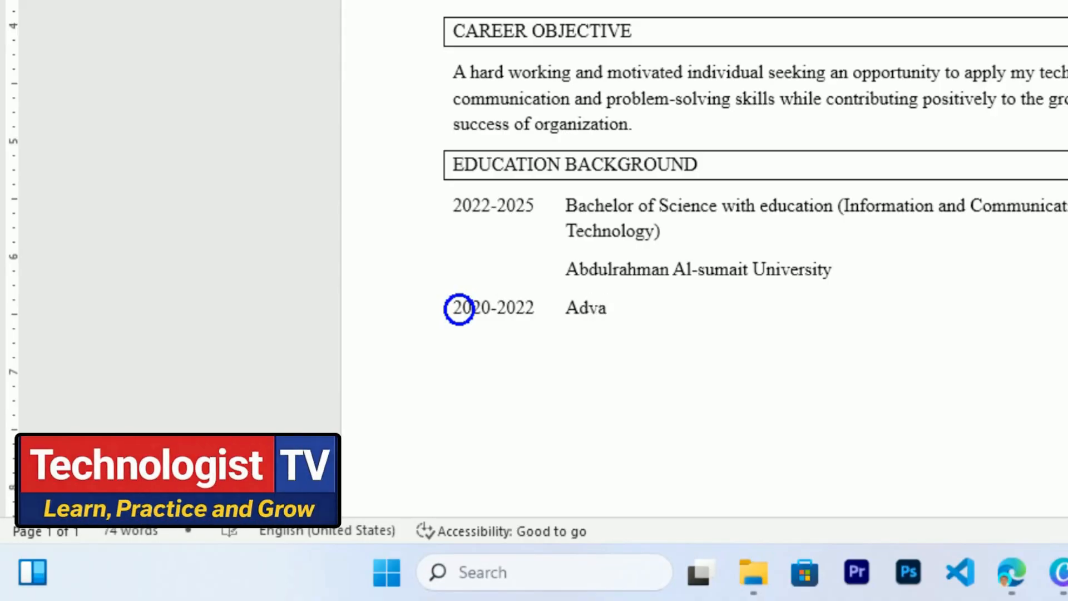
type("nced Certa")
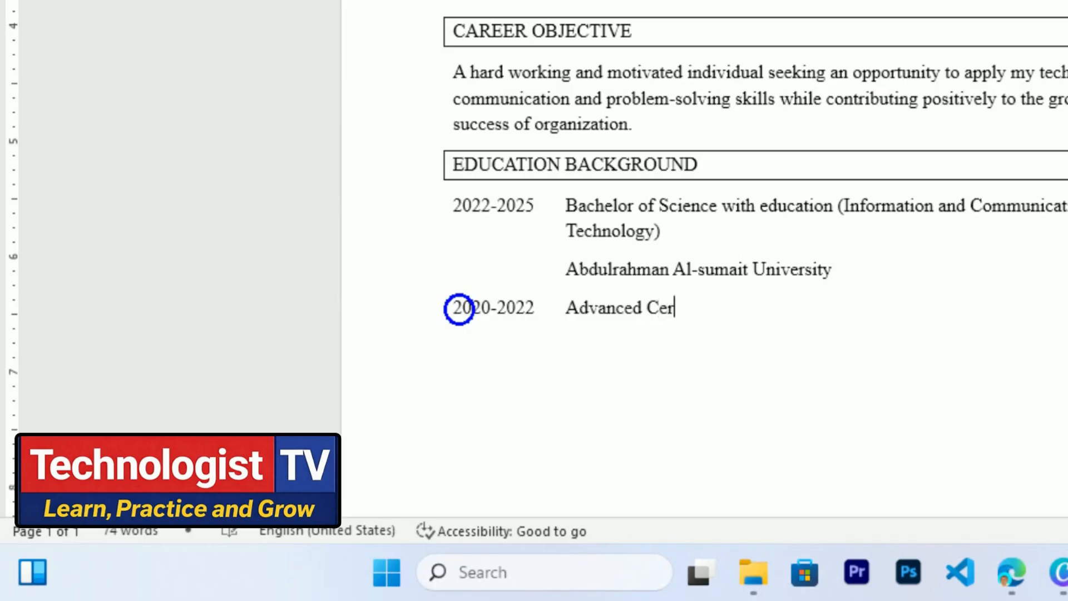
type("ficate")
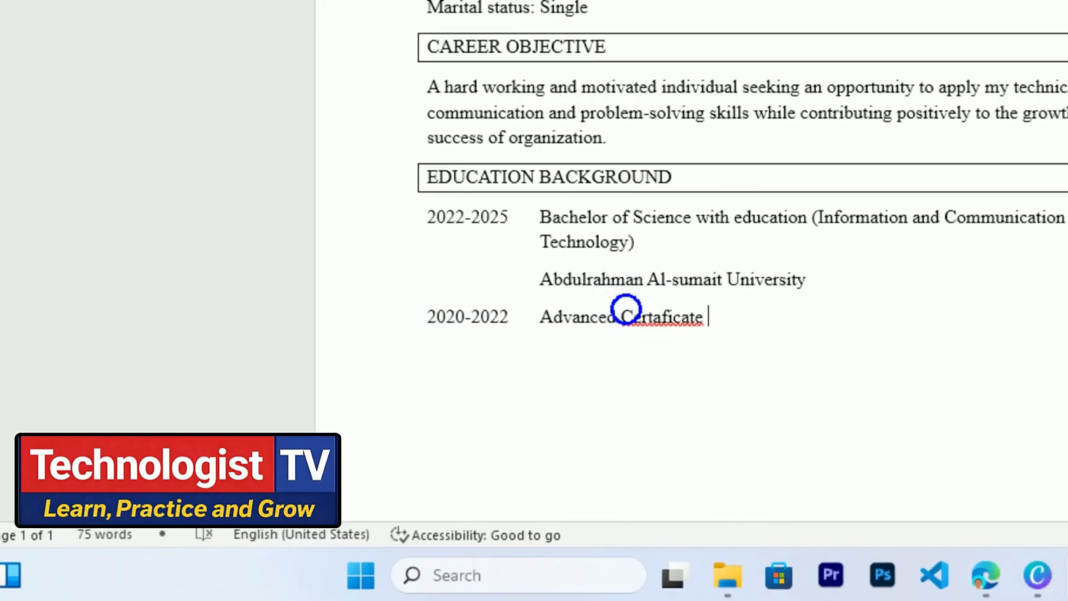
right_click(663, 307)
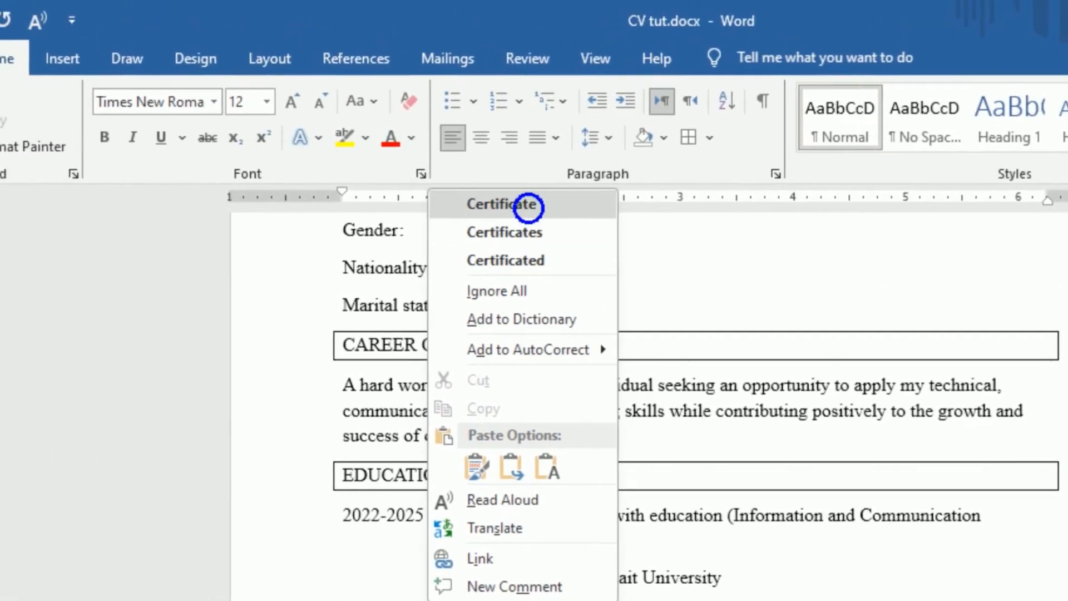
left_click(528, 205)
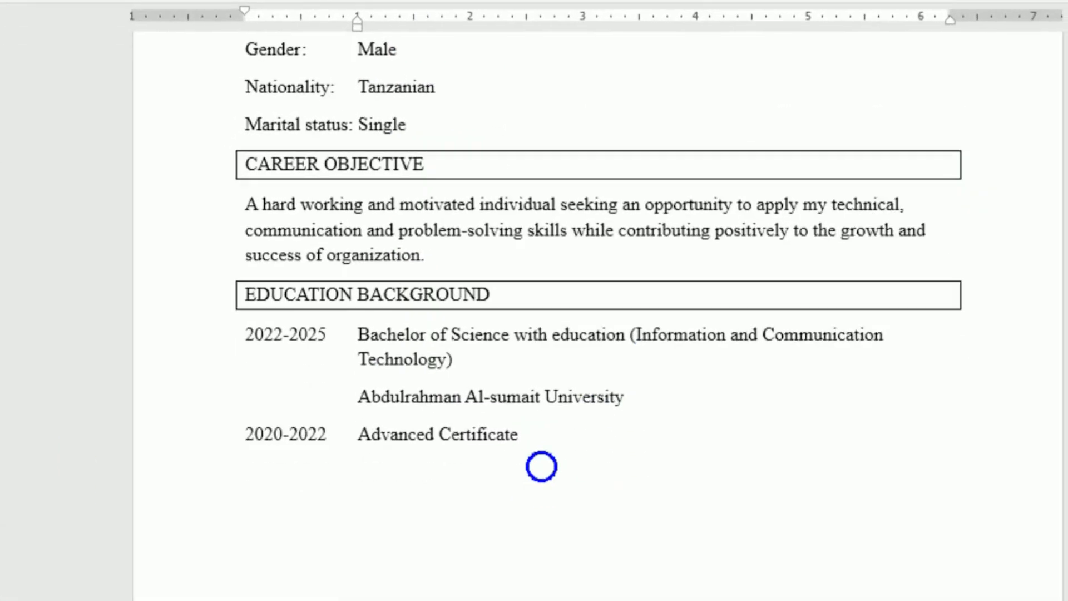
- Complete the 2020-2022 qualification with "of Secondary Education Examination (ACSEE)"
type("of ")
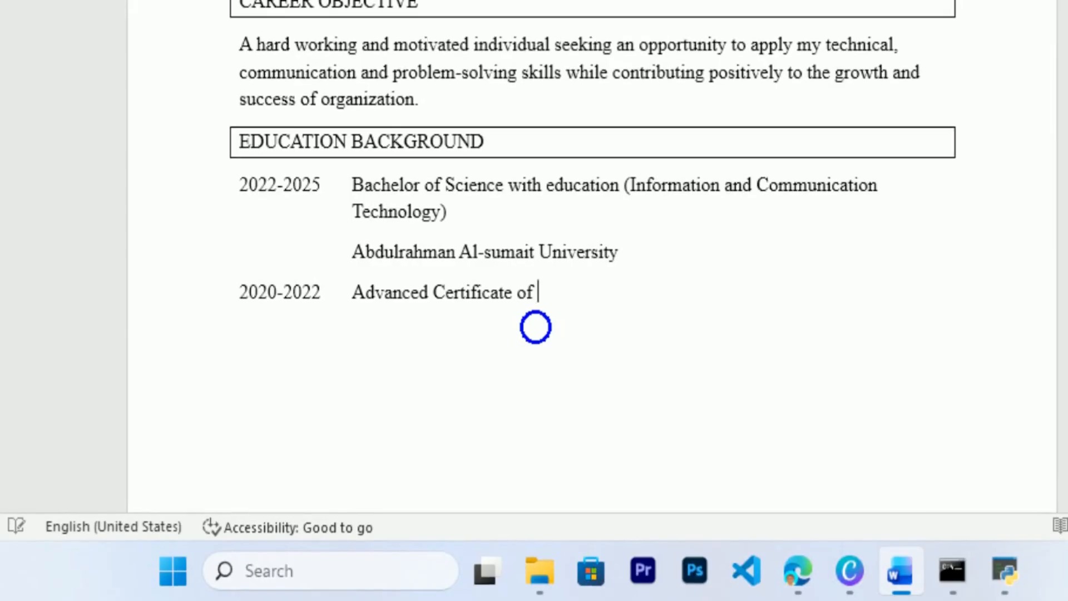
type("Seco")
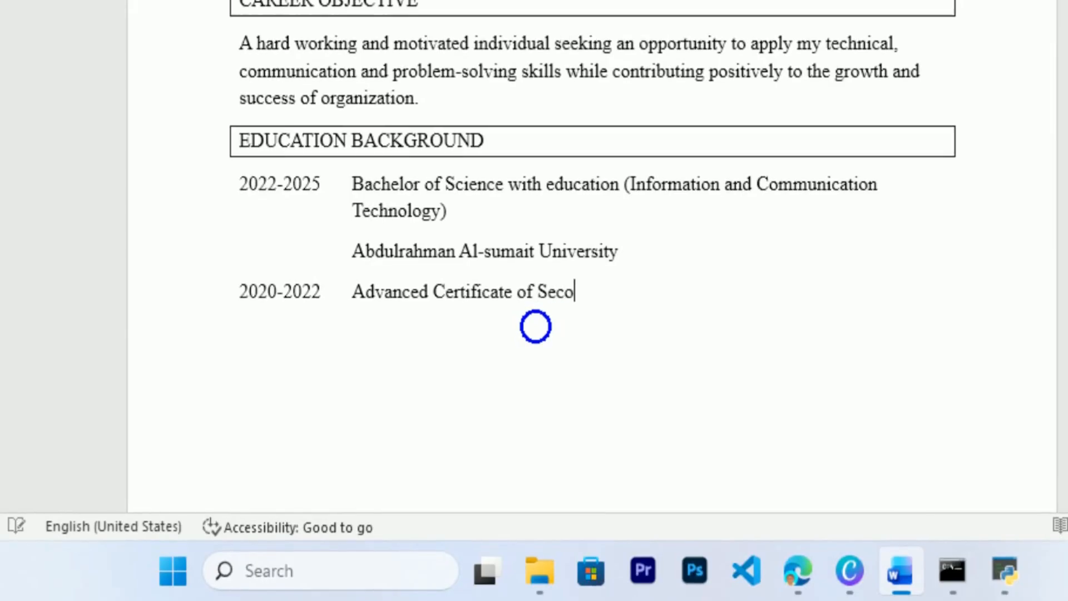
type("ndary E")
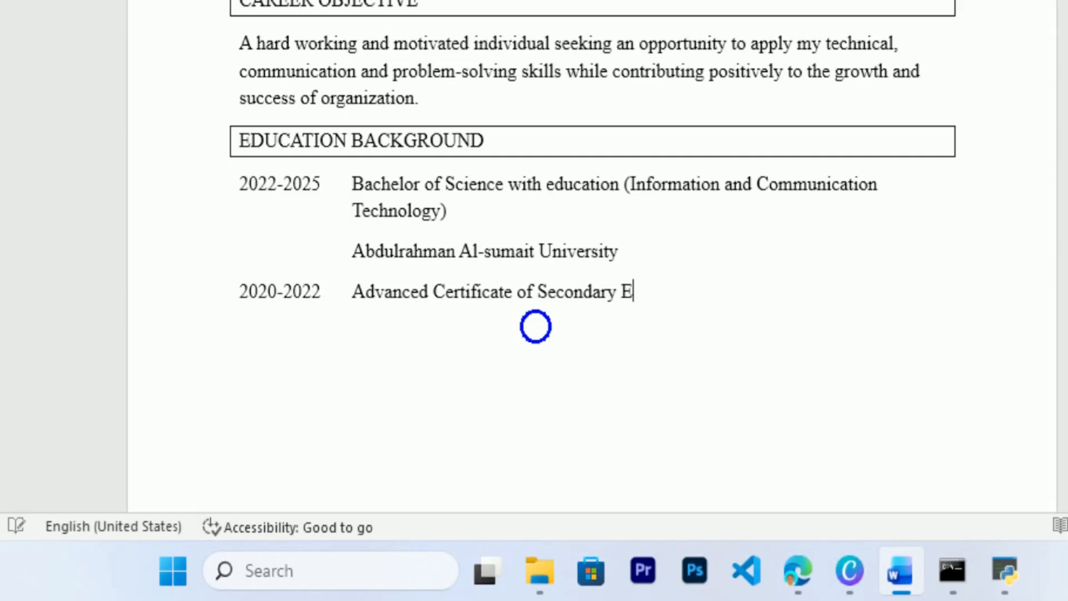
type("ducatio")
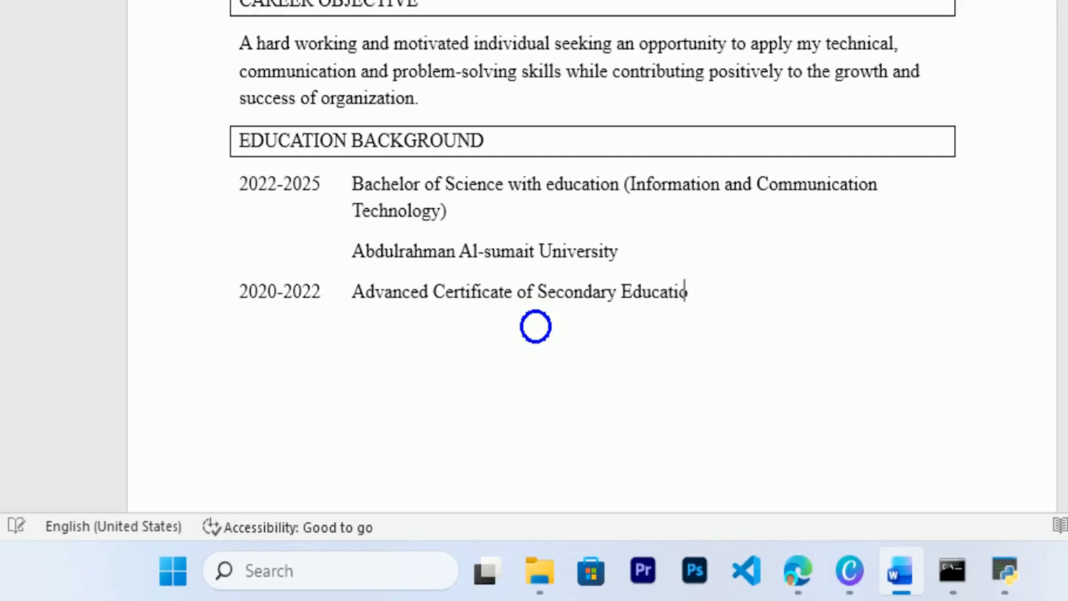
type("n Ex")
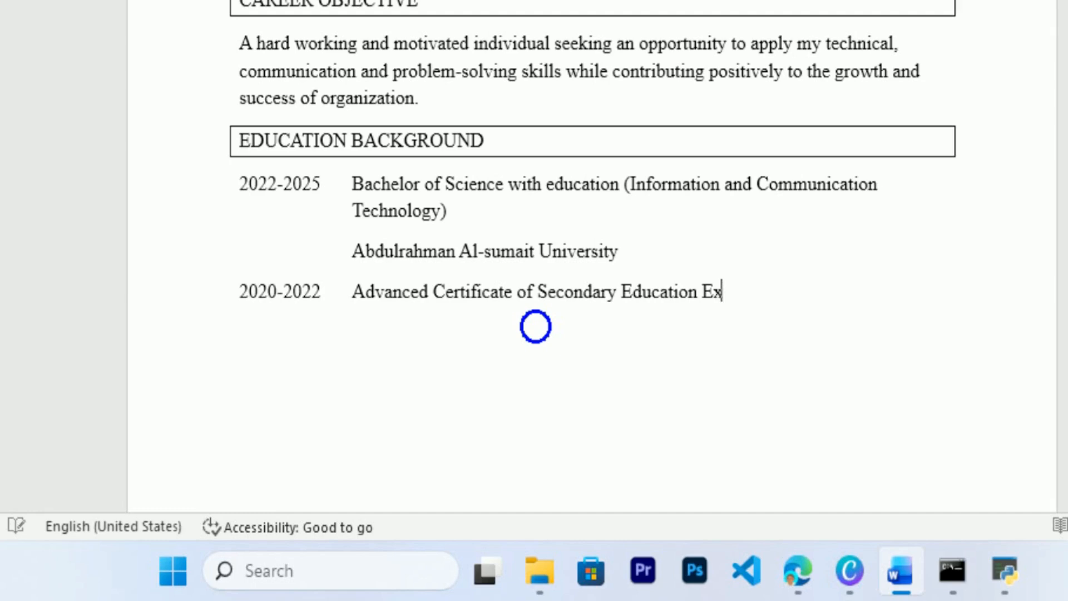
type("amination ")
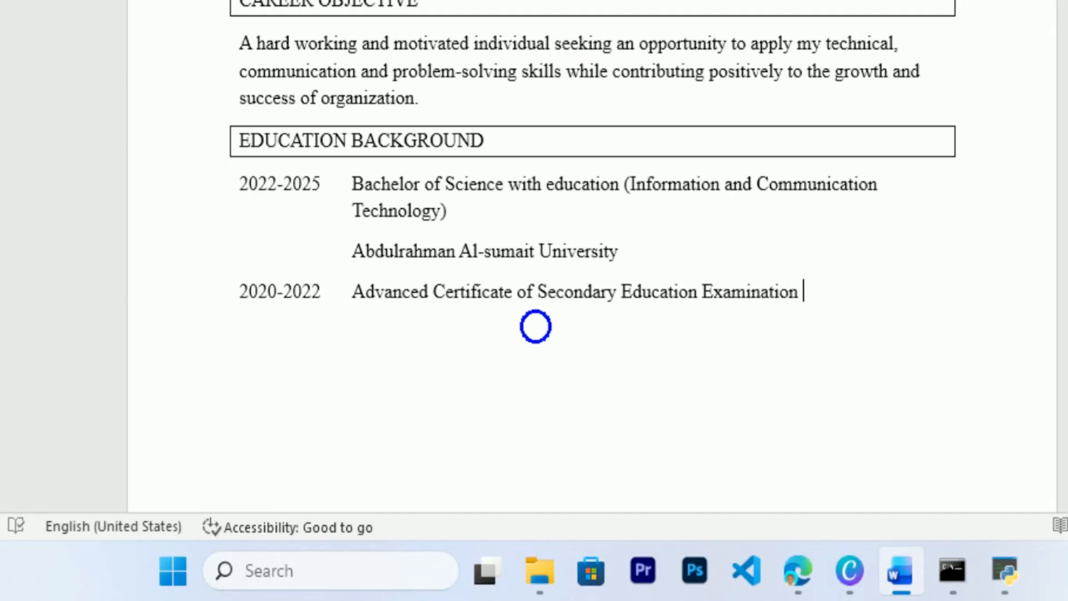
type("(ACSEE")
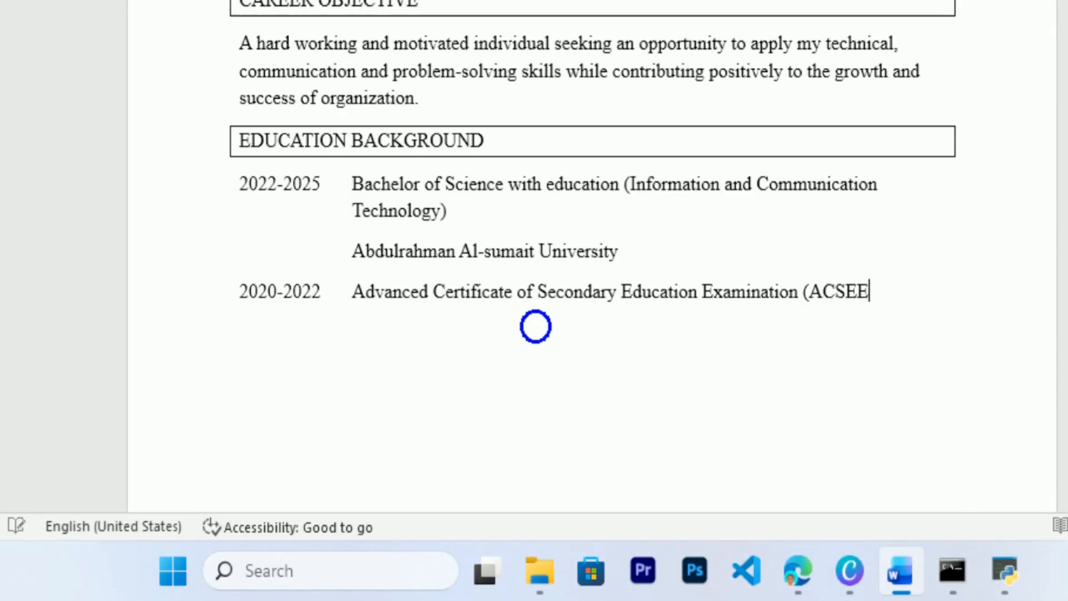
type(")")
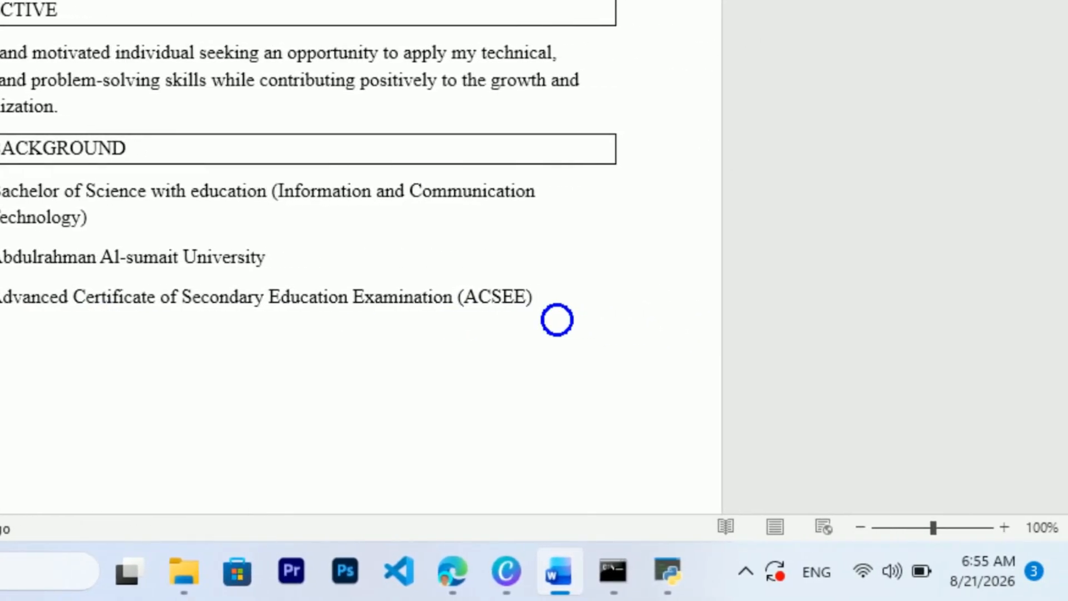
- Add "Kwarara Secondary School" aligned beneath the ACSEE qualification, correcting "Secondry" and ignoring all spelling flags for "Kwarara"
type("Kwarara Secondry ")
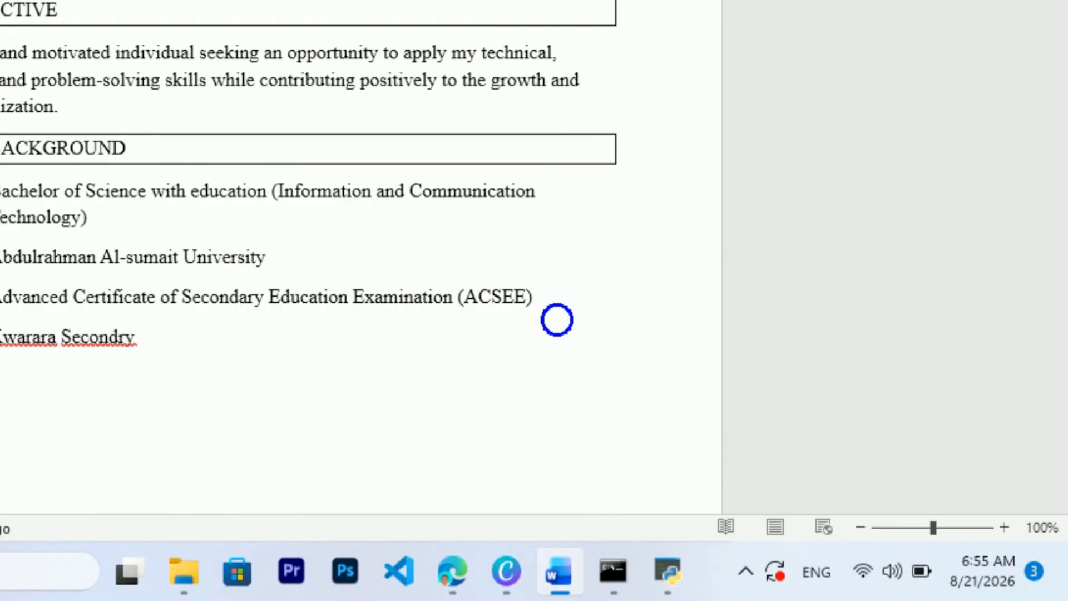
type("School")
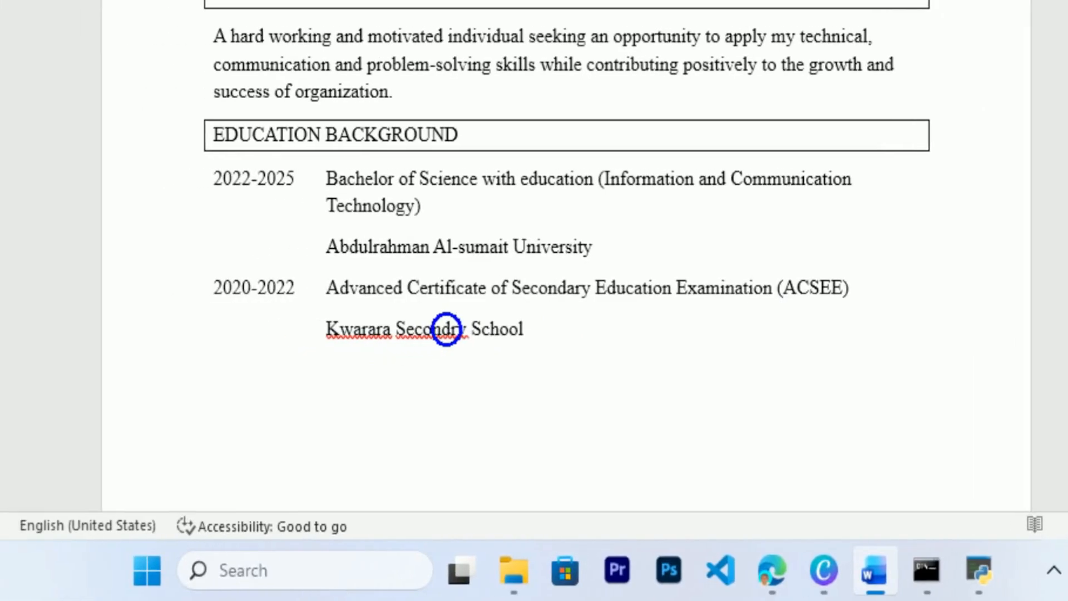
left_click(510, 329)
type("a")
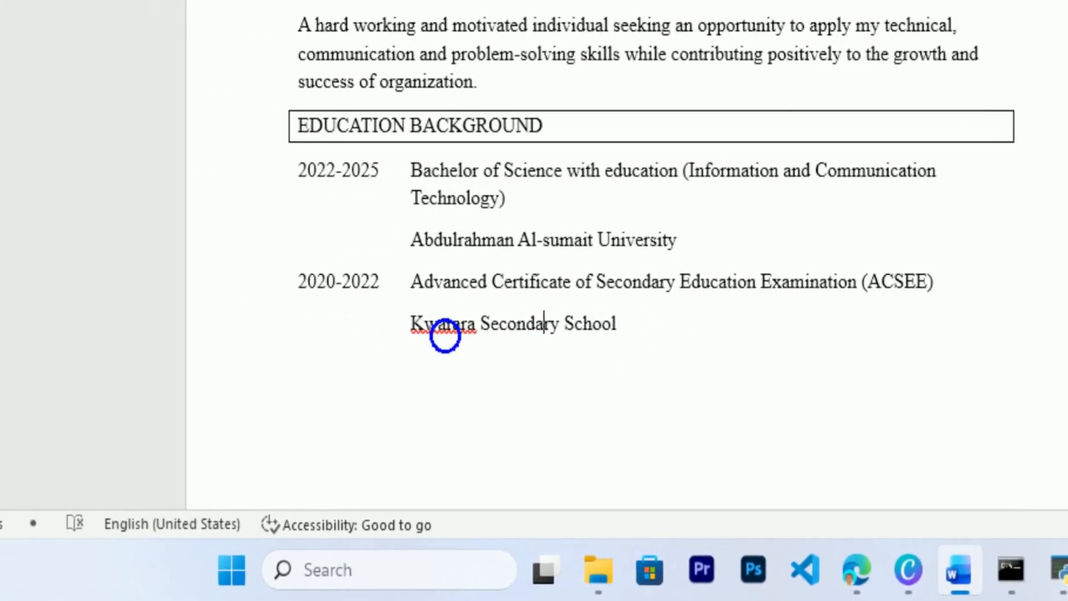
right_click(508, 330)
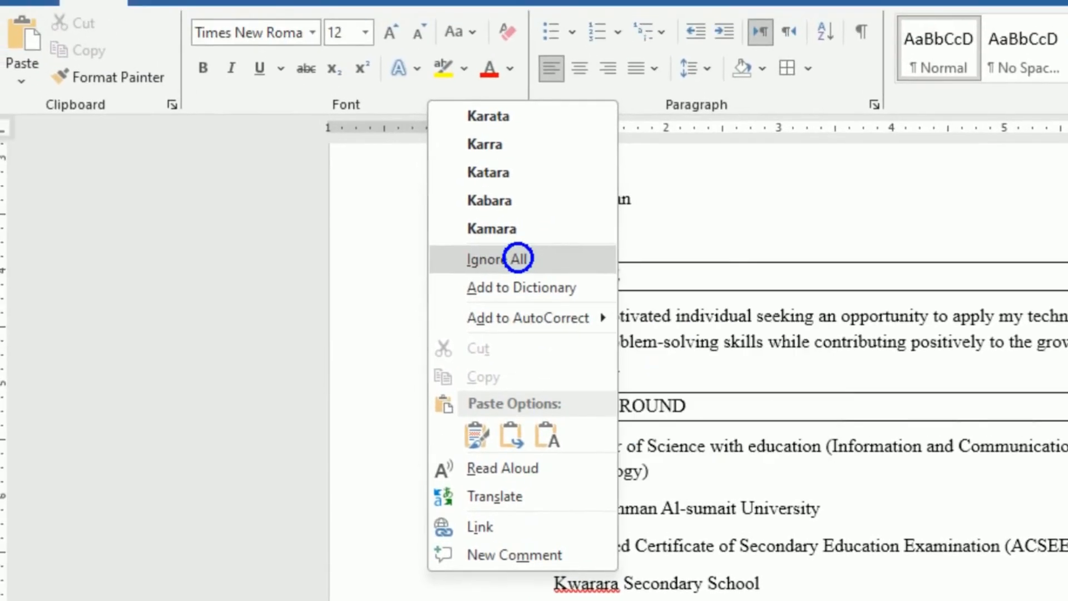
left_click(495, 259)
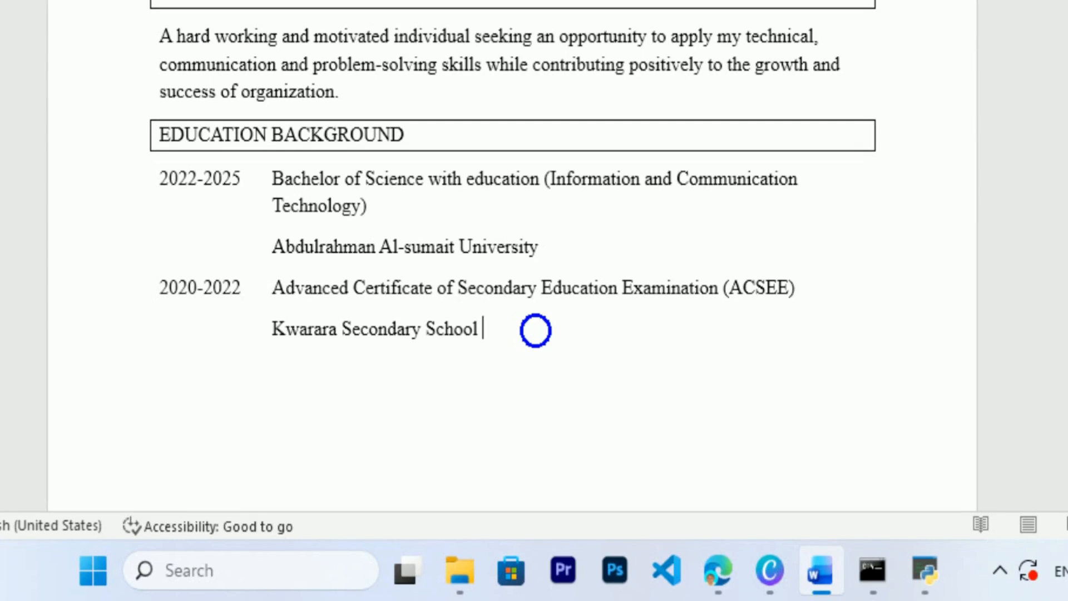
- Start a third education entry on a new line with the years "2016-2019", aligned for its qualification text
key("Return")
type("2016-20")
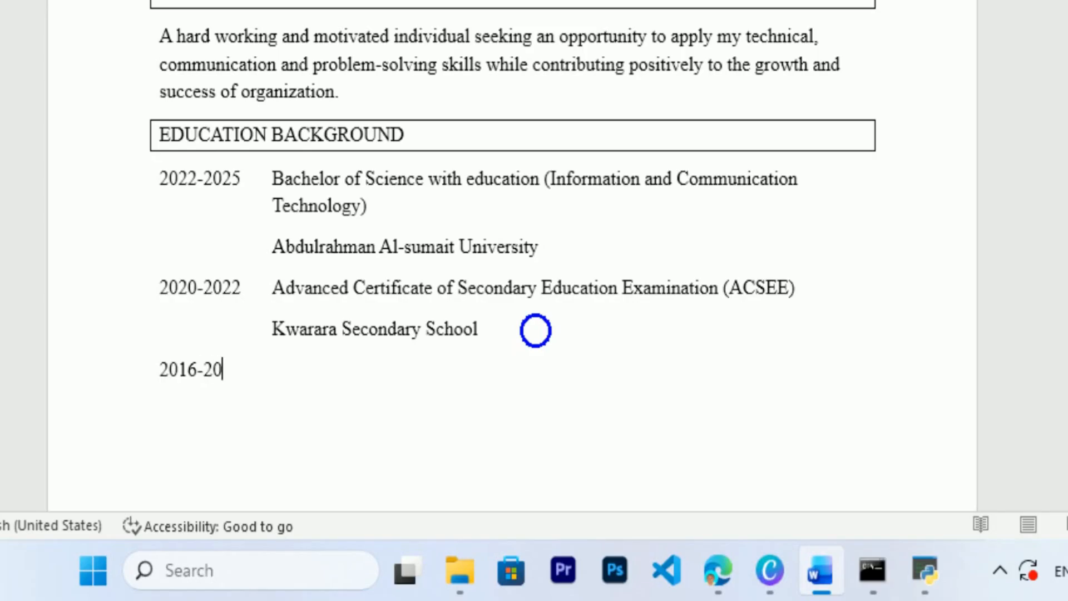
type("19")
key("Tab")
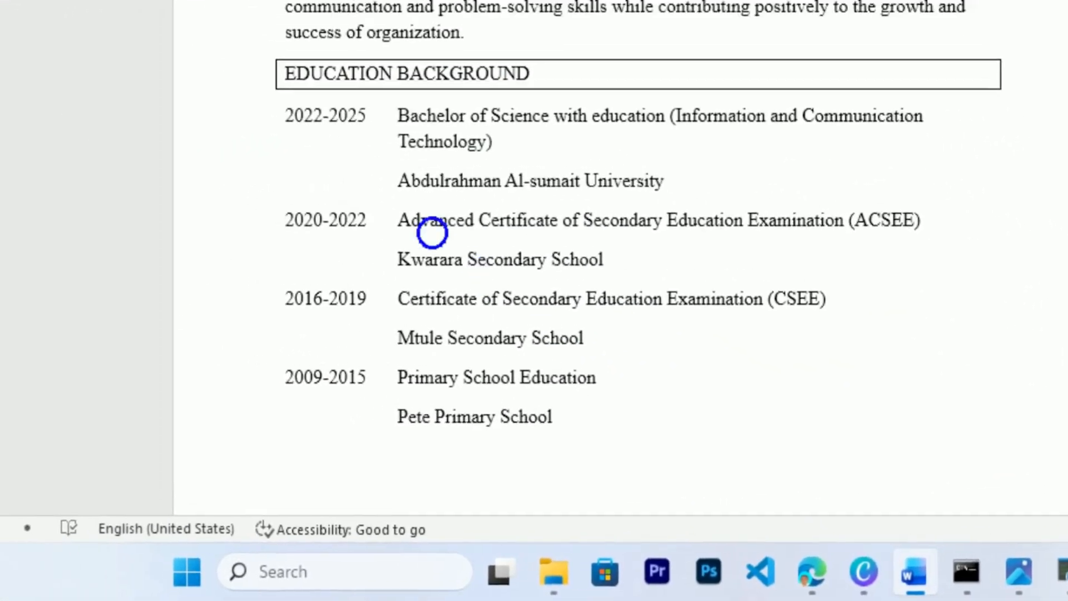
- Insert a space before and after the hyphen in each year range of the Education Background section
left_click(477, 249)
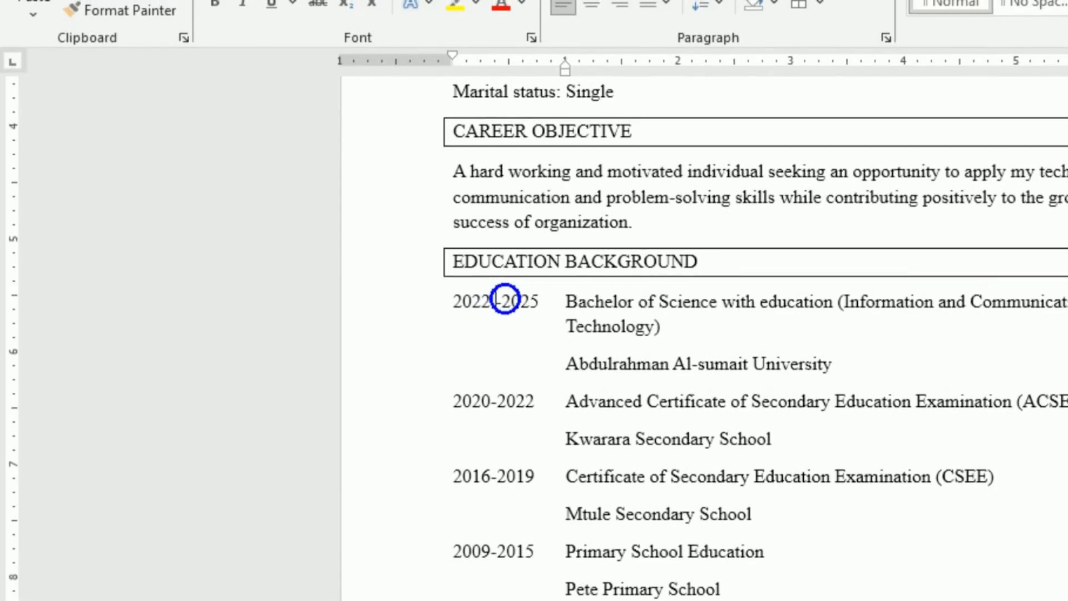
left_click(503, 300)
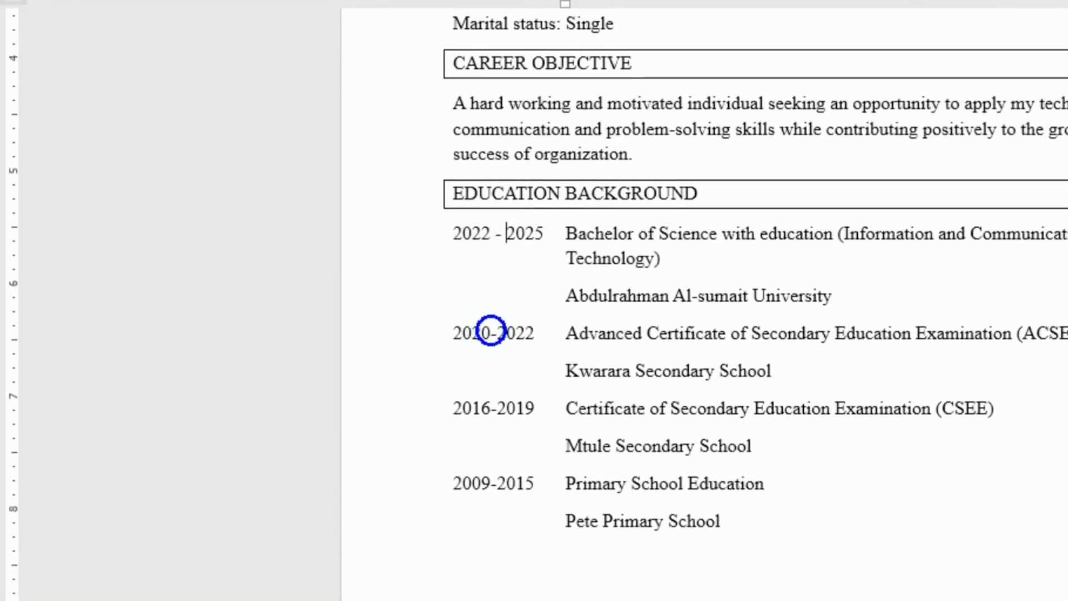
left_click(490, 403)
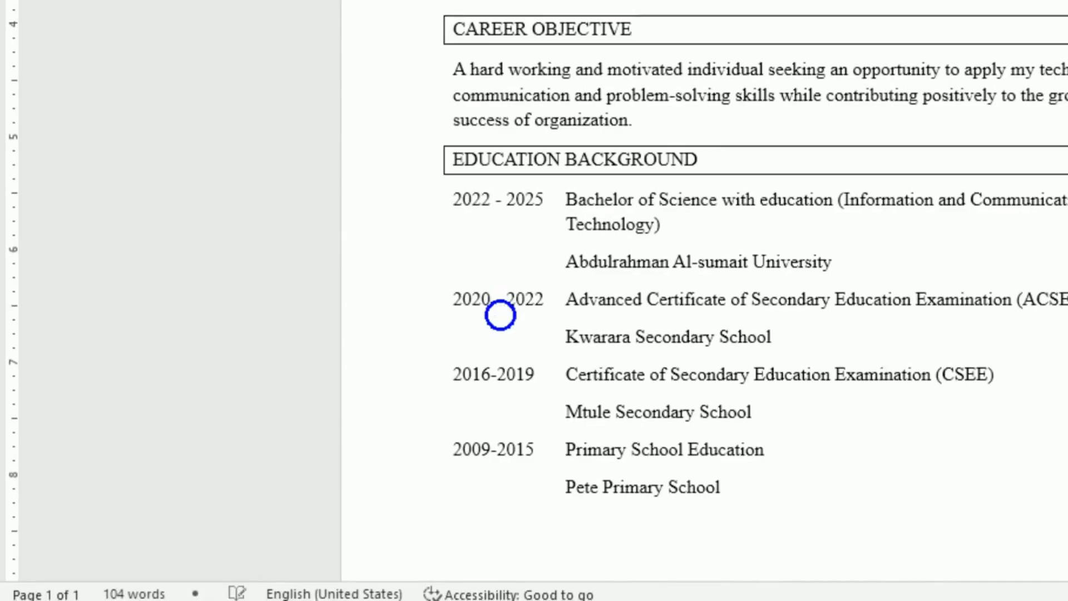
left_click(490, 376)
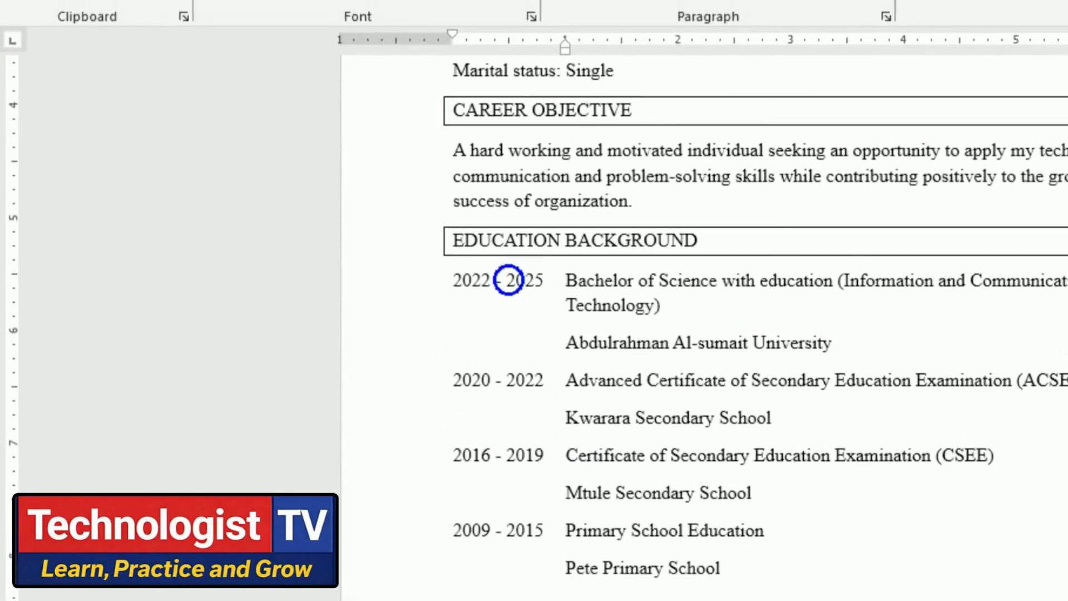
- Try replacing the end year 2025 of the bachelor's degree entry with "Present", and undo the replacement
left_click_drag(484, 196, 517, 196)
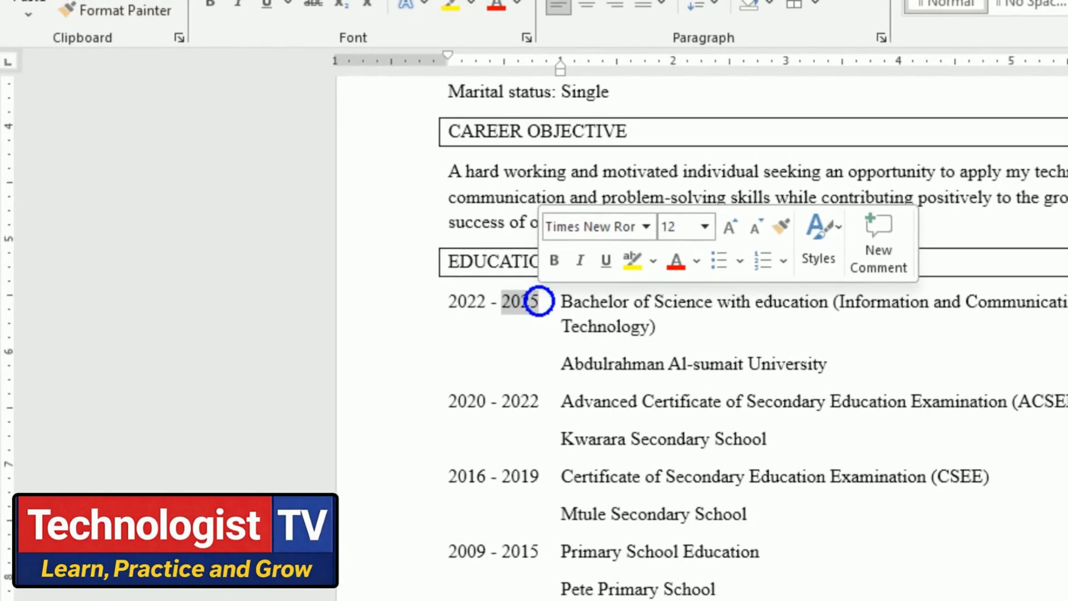
type("Present")
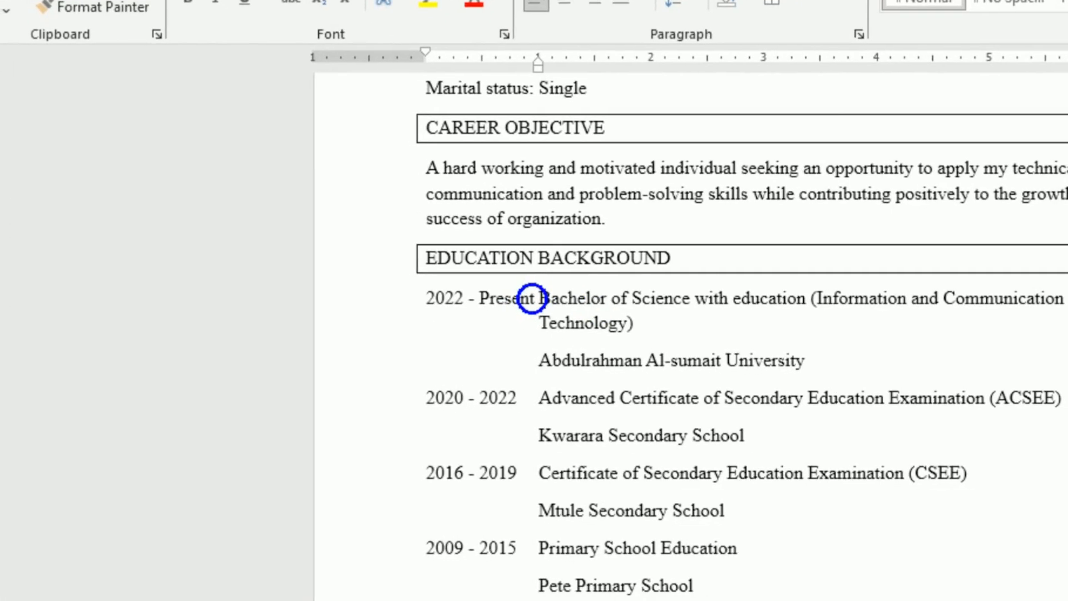
key("ctrl+z")
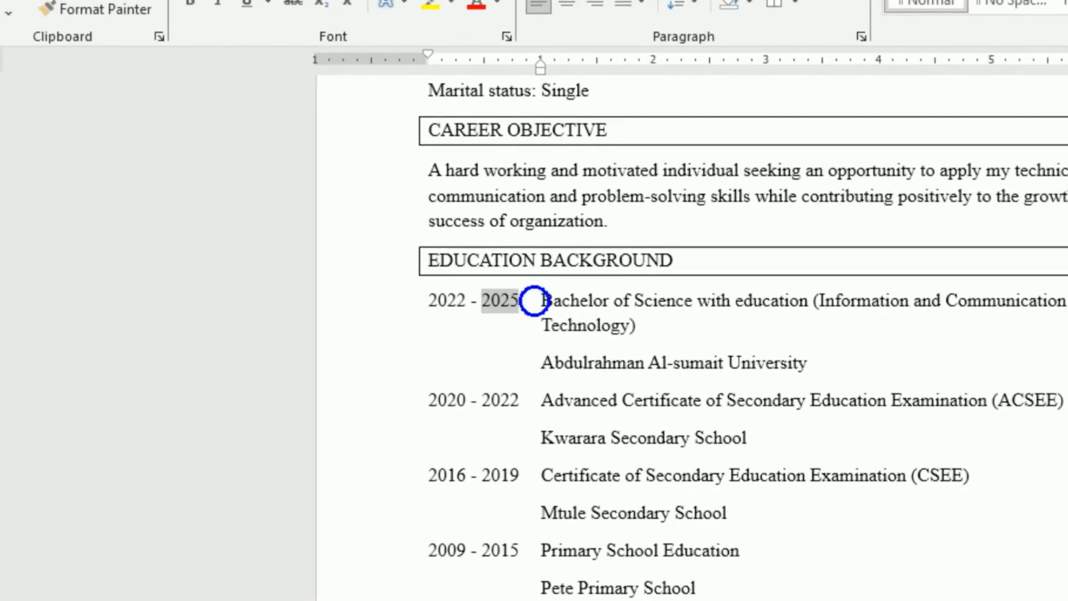
left_click(533, 301)
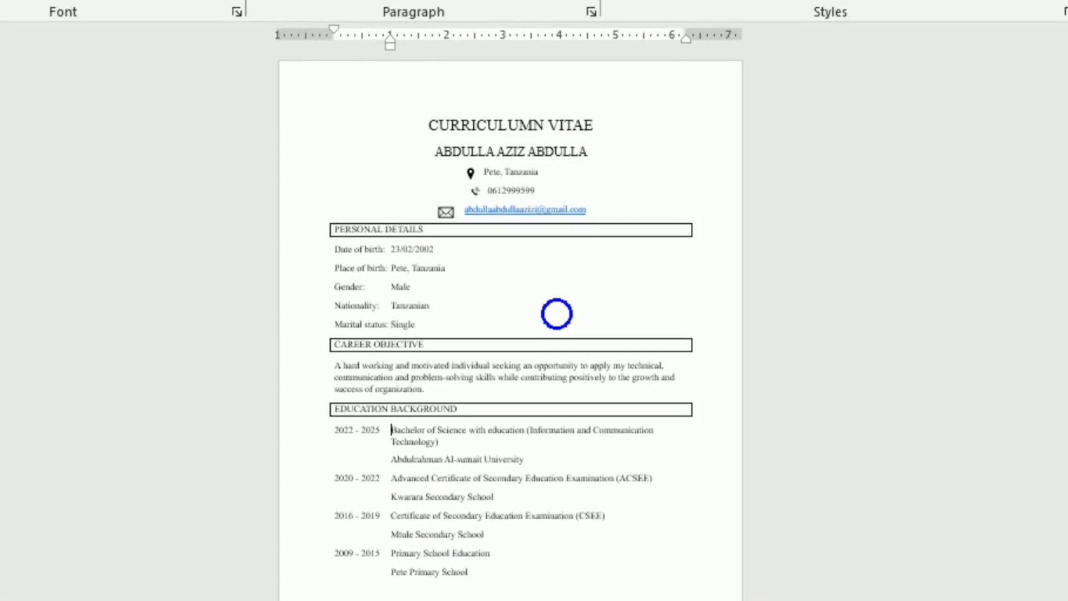
scroll(539, 304, "up", 1)
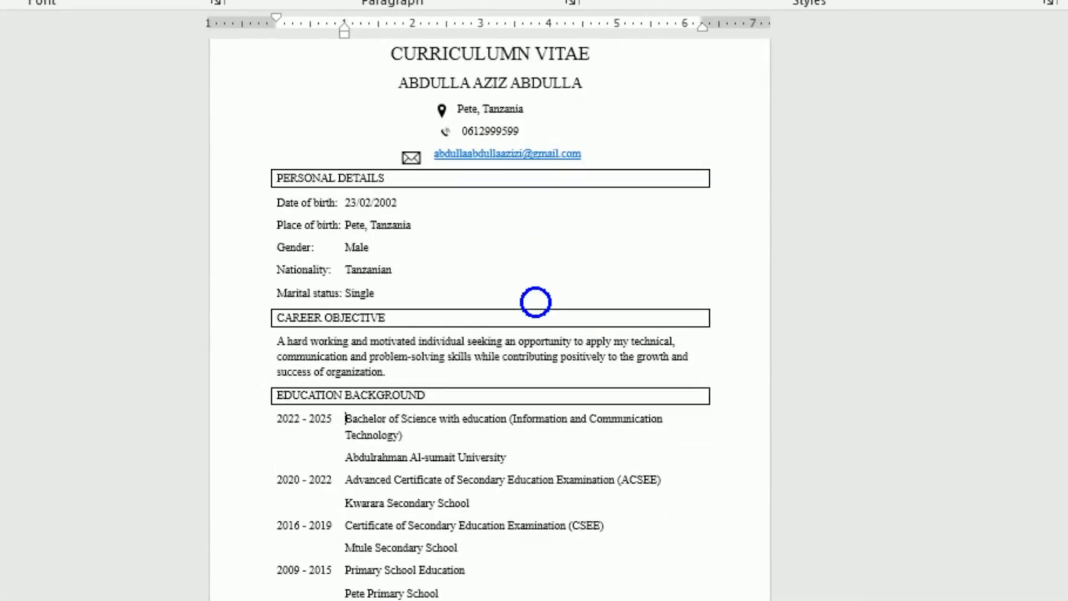